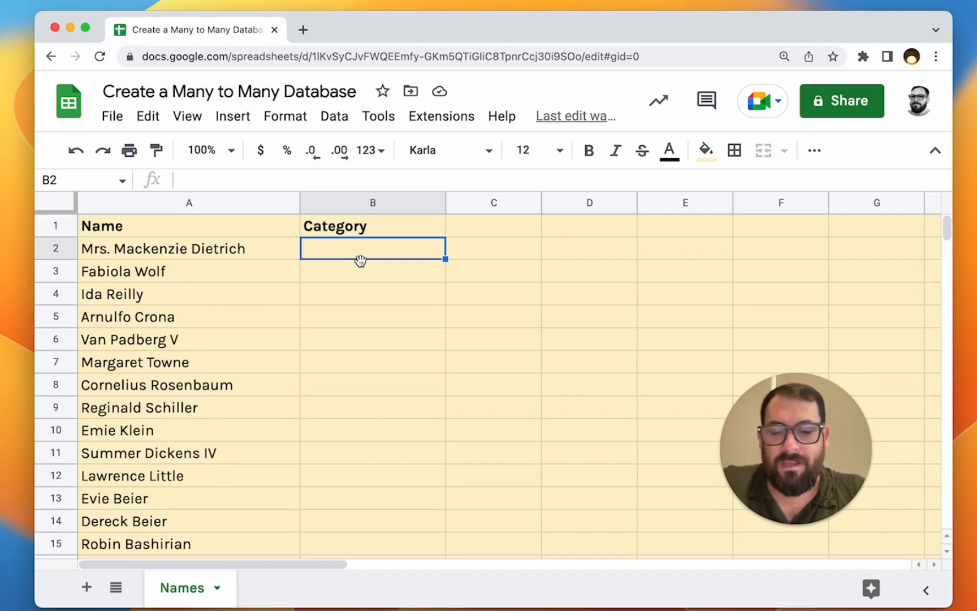
- Fill the first four Category cells, B2 to B5, with Sent, Followed Up, Lost and Won
{"action": "type", "text": "Sent"}
{"action": "key", "text": "Return"}
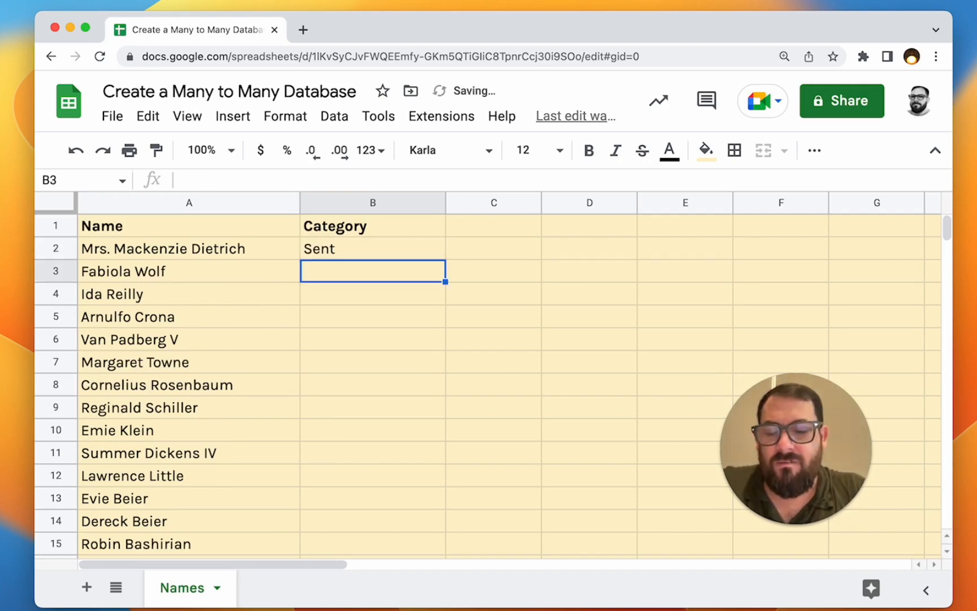
{"action": "type", "text": "Followed"}
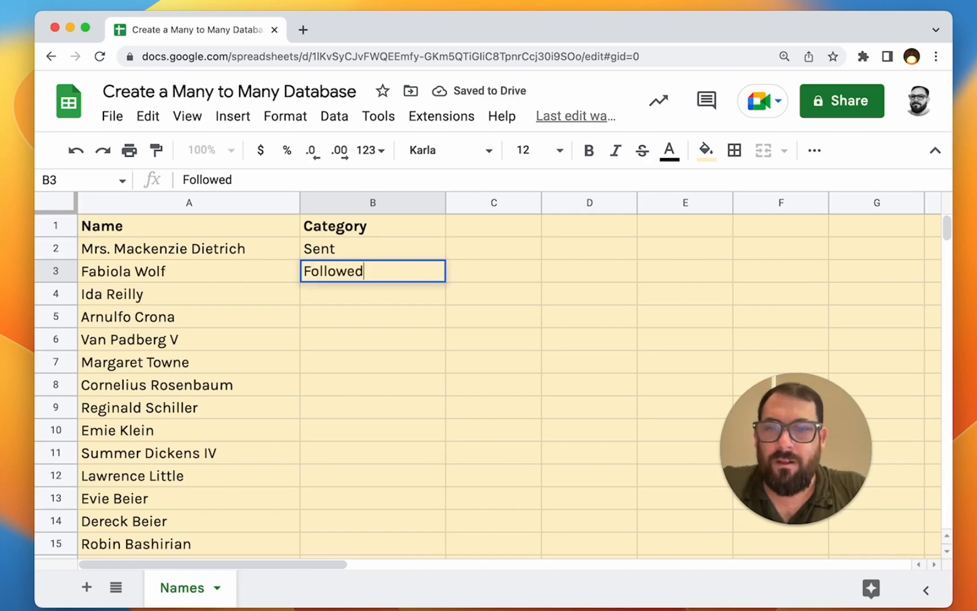
{"action": "type", "text": " Up"}
{"action": "key", "text": "Return"}
{"action": "type", "text": "Lost"}
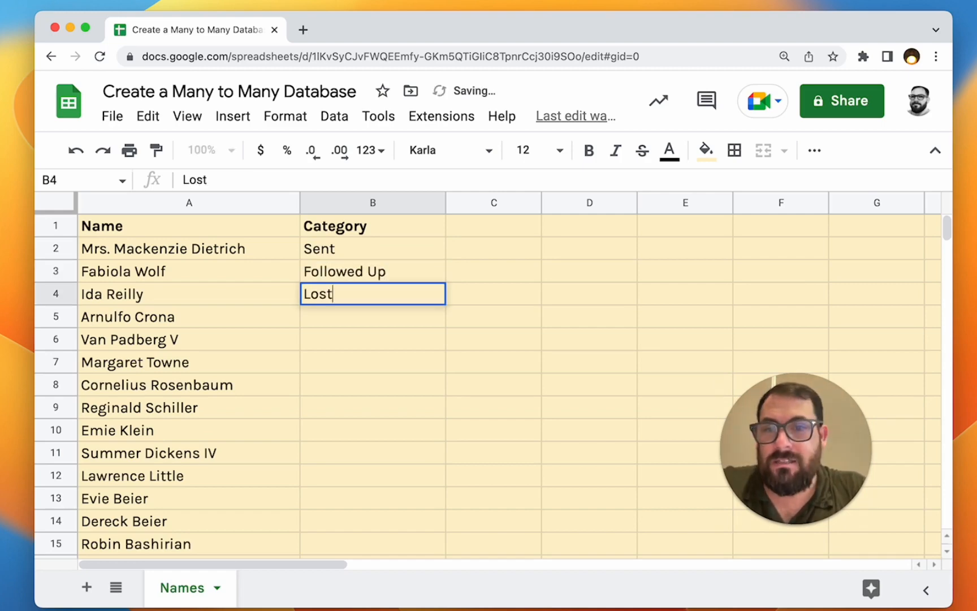
{"action": "key", "text": "Return"}
{"action": "type", "text": "Won"}
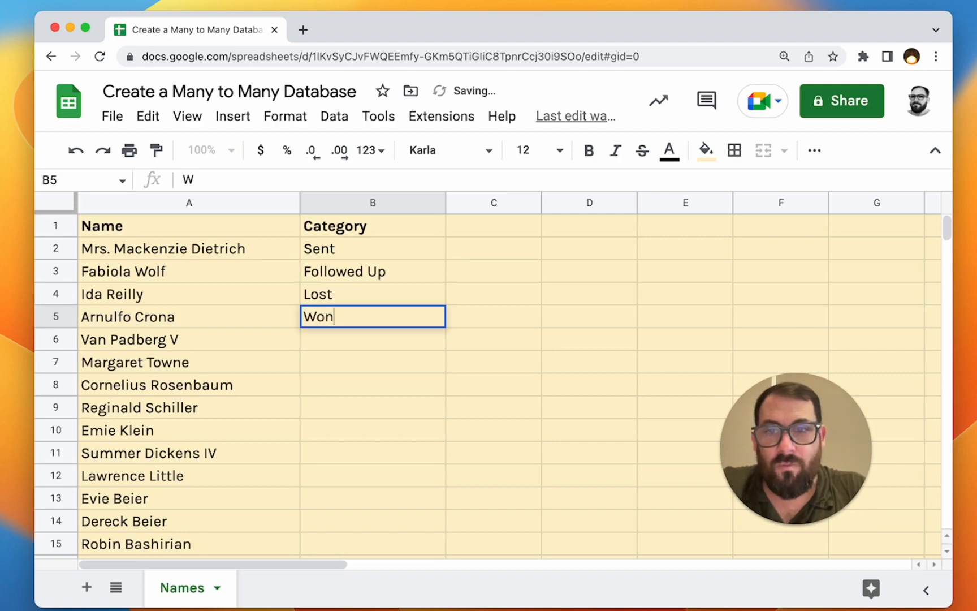
{"action": "key", "text": "Return"}
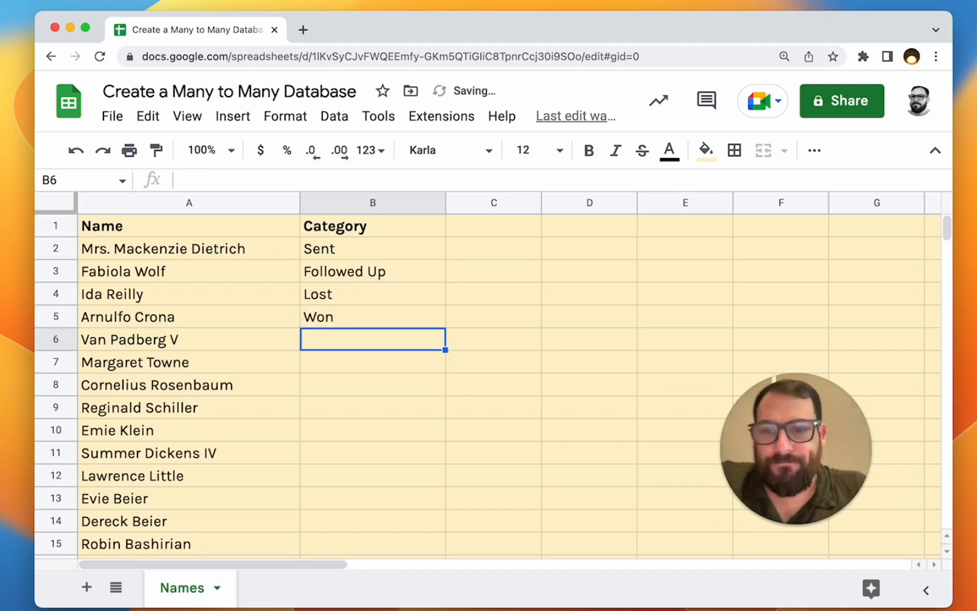
{"action": "key", "text": "Up"}
- Add a bold Keywords header in cell C1
{"action": "left_click", "coordinate": [484, 226]}
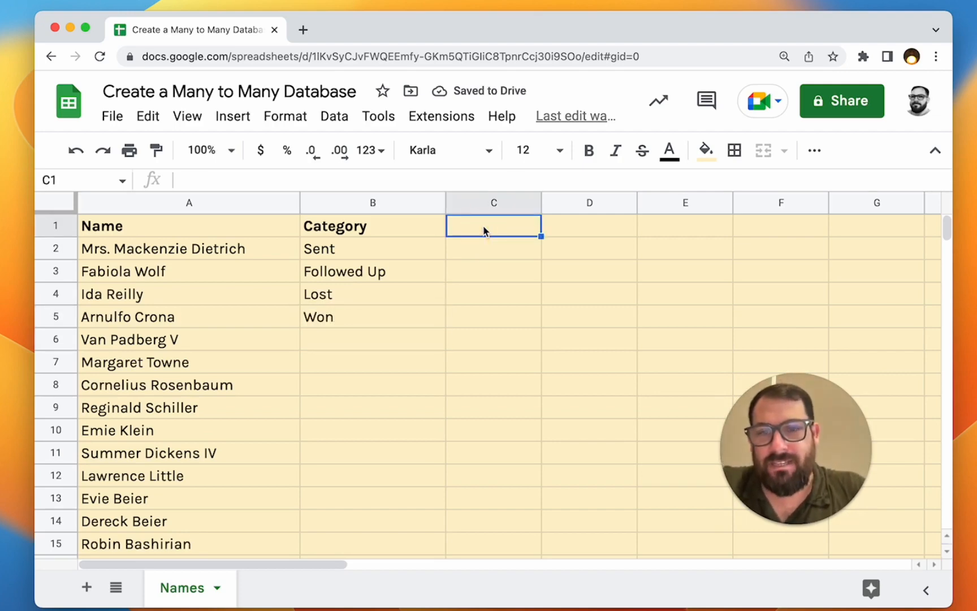
{"action": "key", "text": "super+b"}
{"action": "type", "text": "Keywords"}
{"action": "key", "text": "Return"}
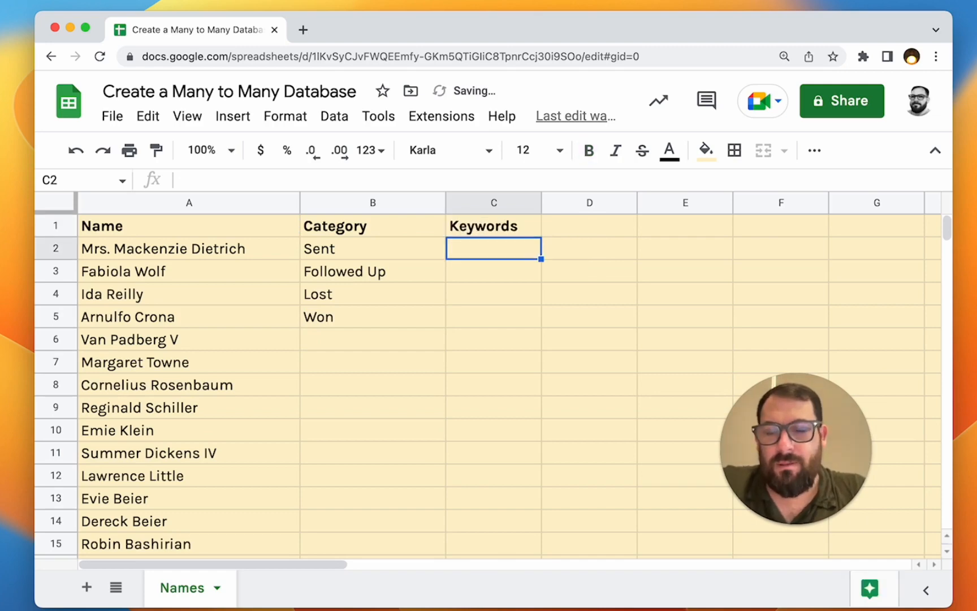
- Enter "CEO,5 Employees," as the first contact's keywords in cell C2
{"action": "left_click", "coordinate": [229, 253]}
{"action": "left_click", "coordinate": [471, 247]}
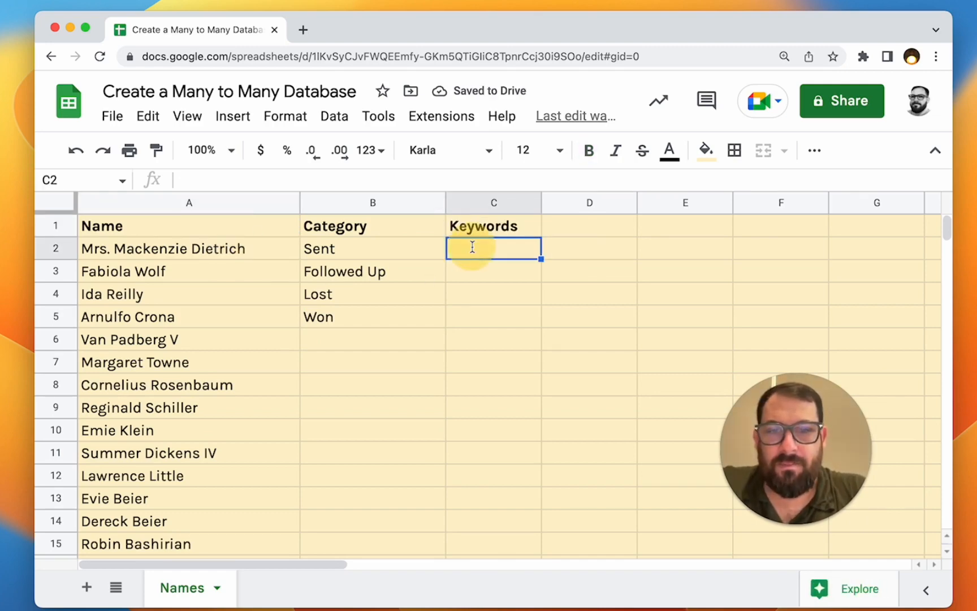
{"action": "type", "text": "CEO,"}
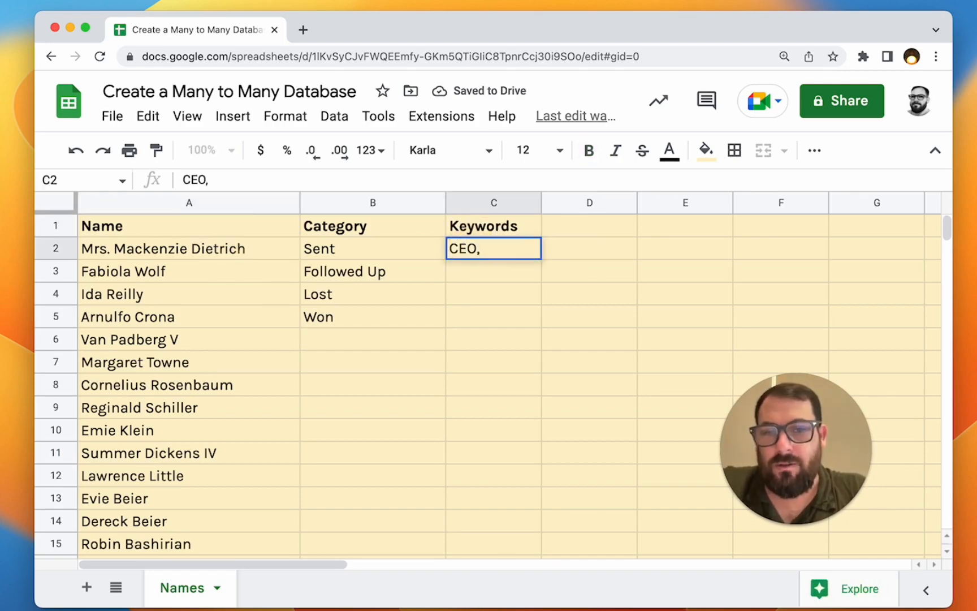
{"action": "type", "text": "f"}
{"action": "key", "text": "BackSpace"}
{"action": "type", "text": "5 Employees,"}
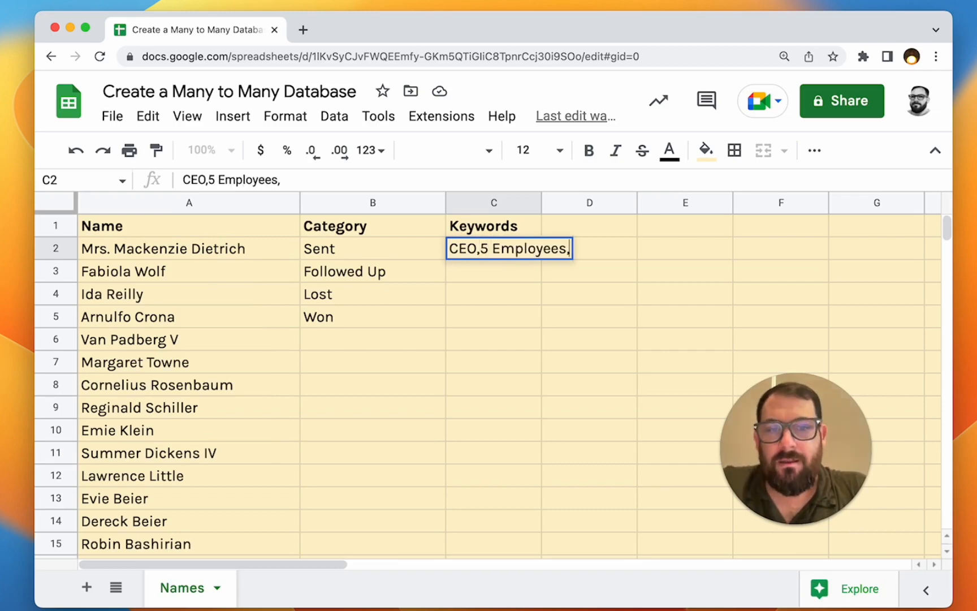
{"action": "key", "text": "Return"}
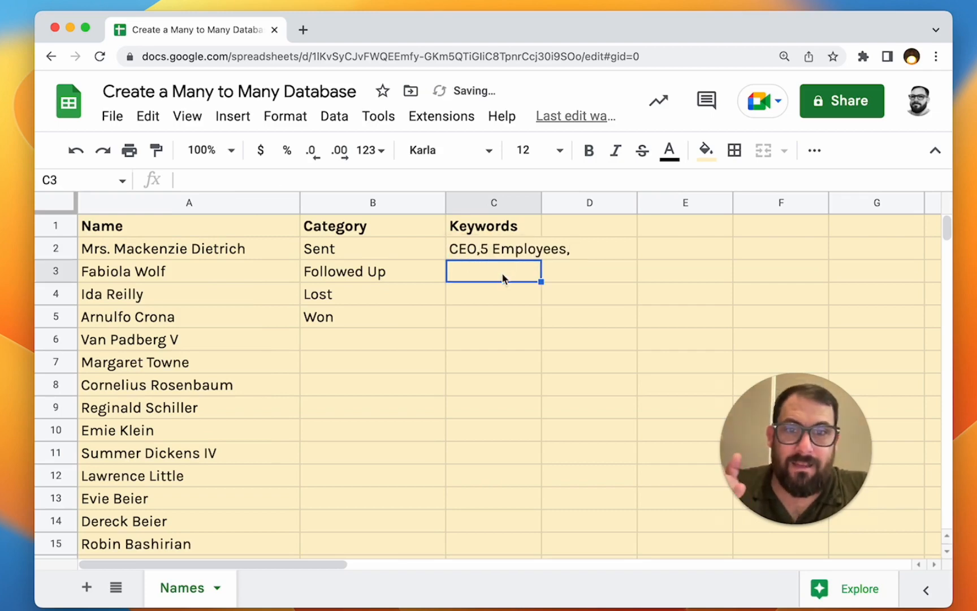
- Widen the Keywords column and change the Category header in B1 to Lead
{"action": "left_click", "coordinate": [552, 229]}
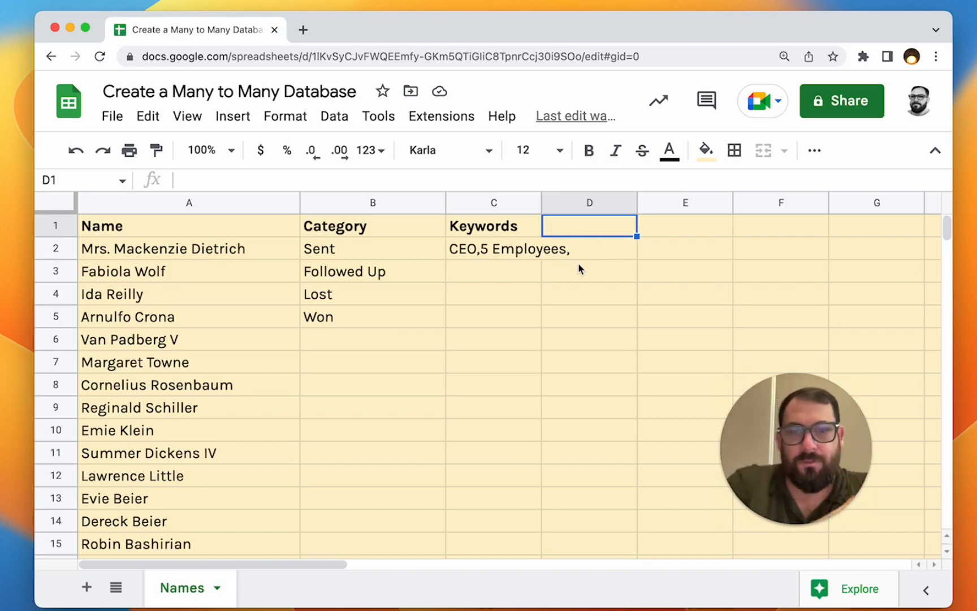
{"action": "left_click_drag", "start_coordinate": [637, 202], "coordinate": [645, 202]}
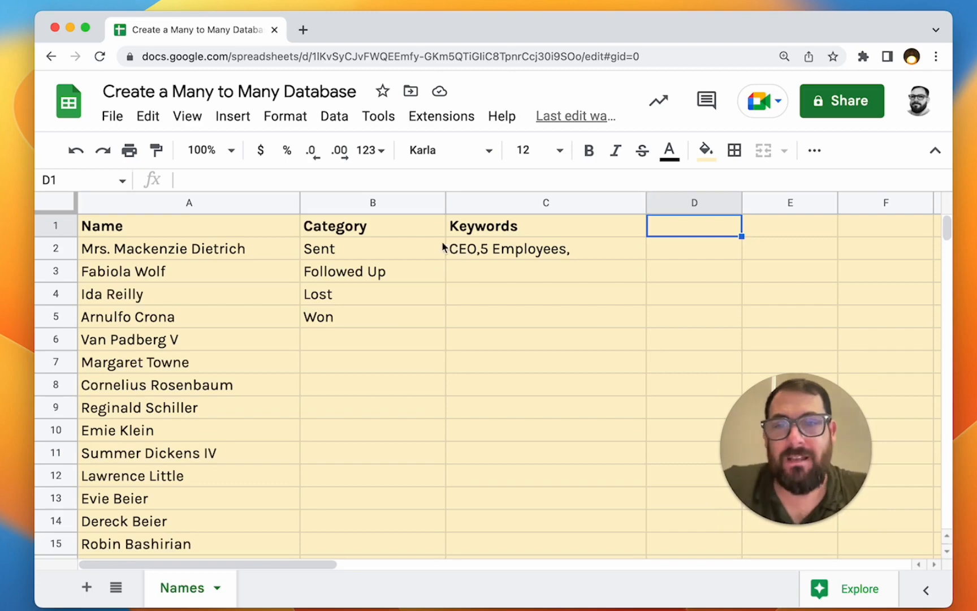
{"action": "left_click_drag", "start_coordinate": [346, 255], "coordinate": [340, 323]}
{"action": "left_click", "coordinate": [371, 226]}
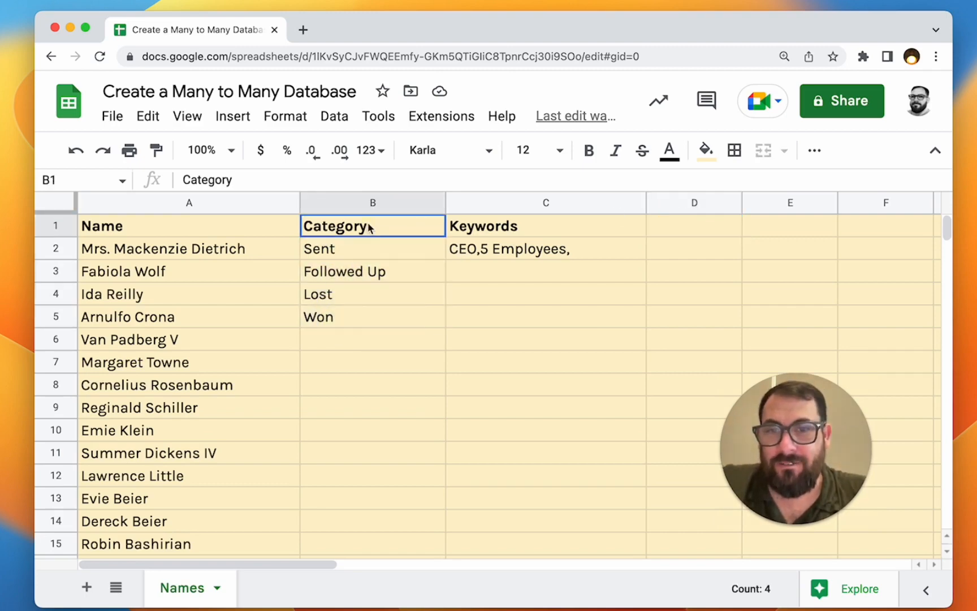
{"action": "type", "text": "Lead"}
{"action": "key", "text": "Return"}
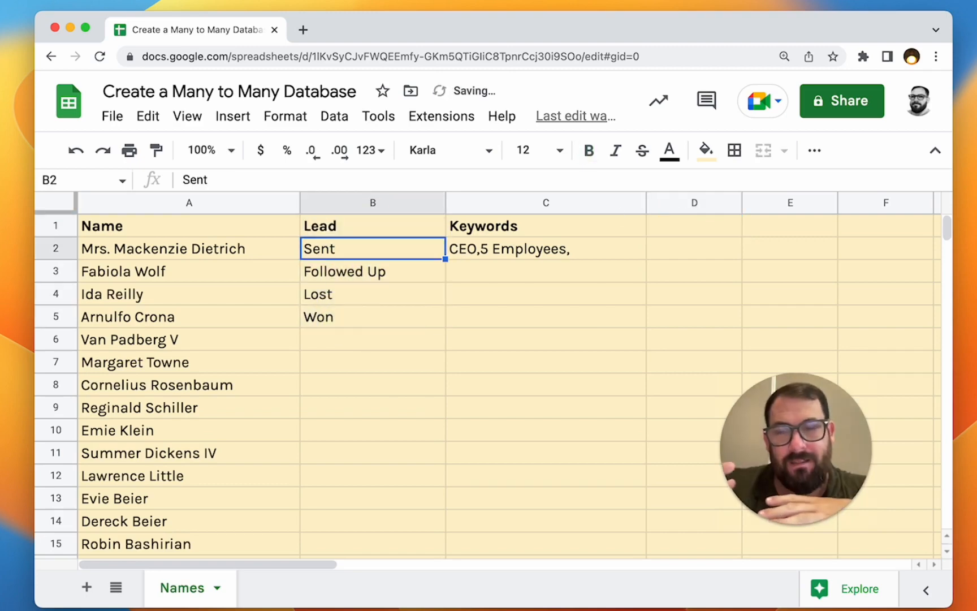
- Clear the first contact's keywords from cell C2
{"action": "left_click", "coordinate": [508, 228]}
{"action": "left_click", "coordinate": [566, 254]}
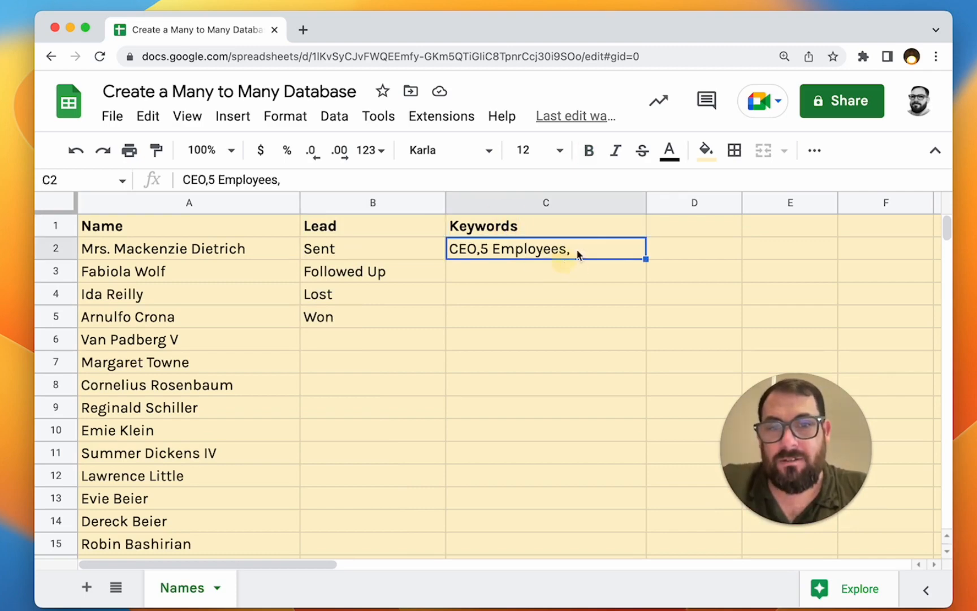
{"action": "double_click", "coordinate": [585, 244]}
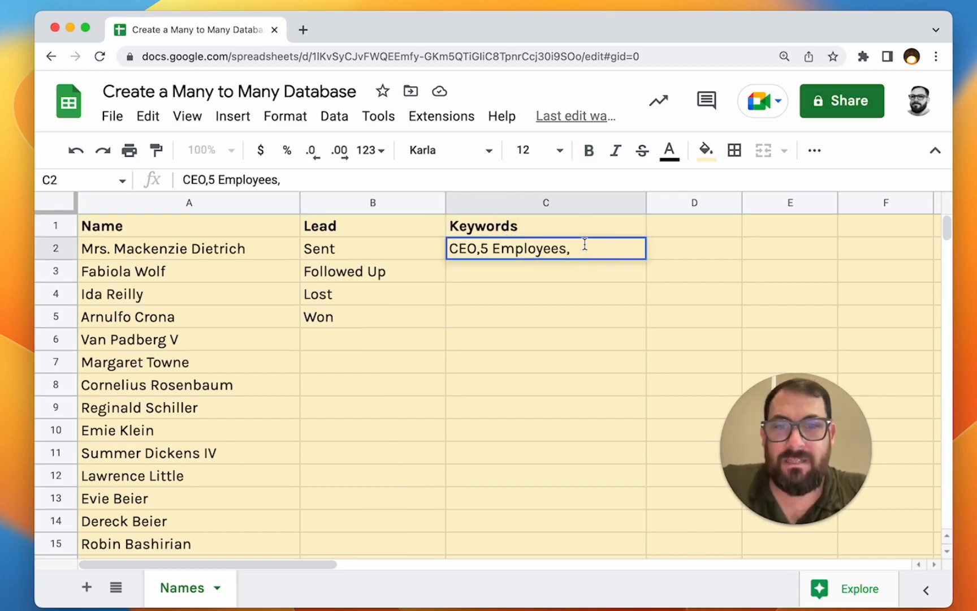
{"action": "key", "text": "super+a"}
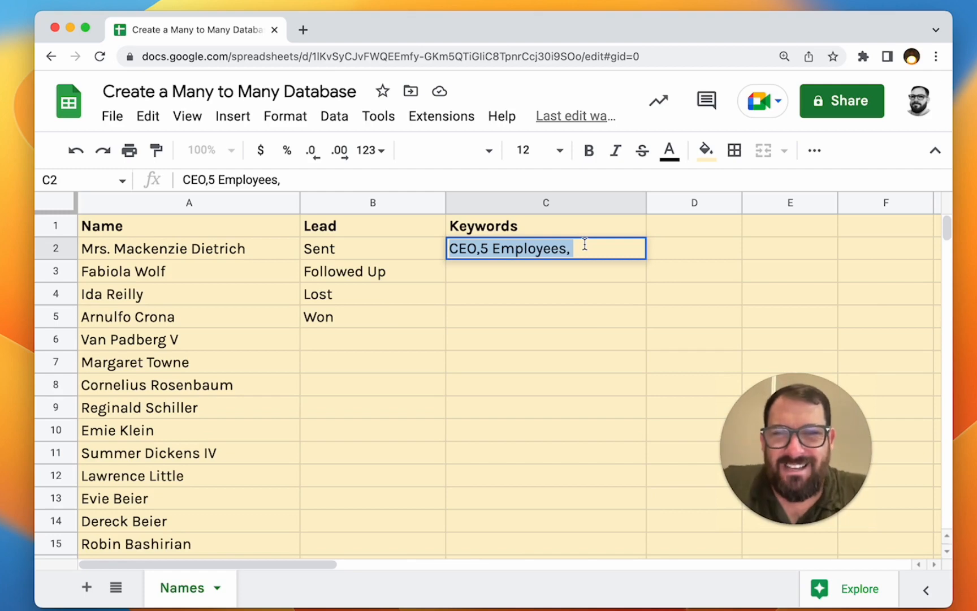
{"action": "left_click_drag", "start_coordinate": [585, 244], "coordinate": [421, 255]}
{"action": "key", "text": "BackSpace"}
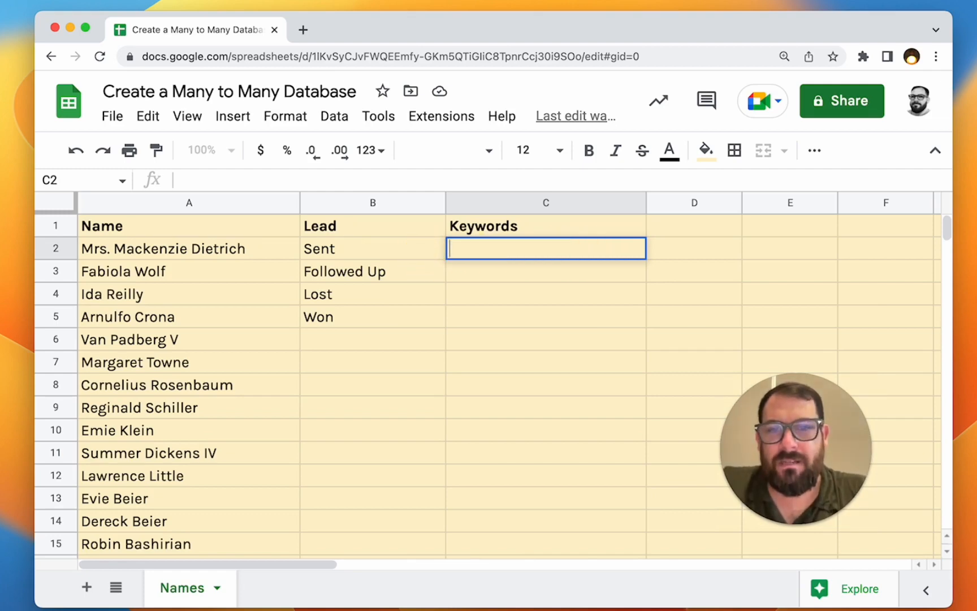
{"action": "left_click", "coordinate": [558, 223]}
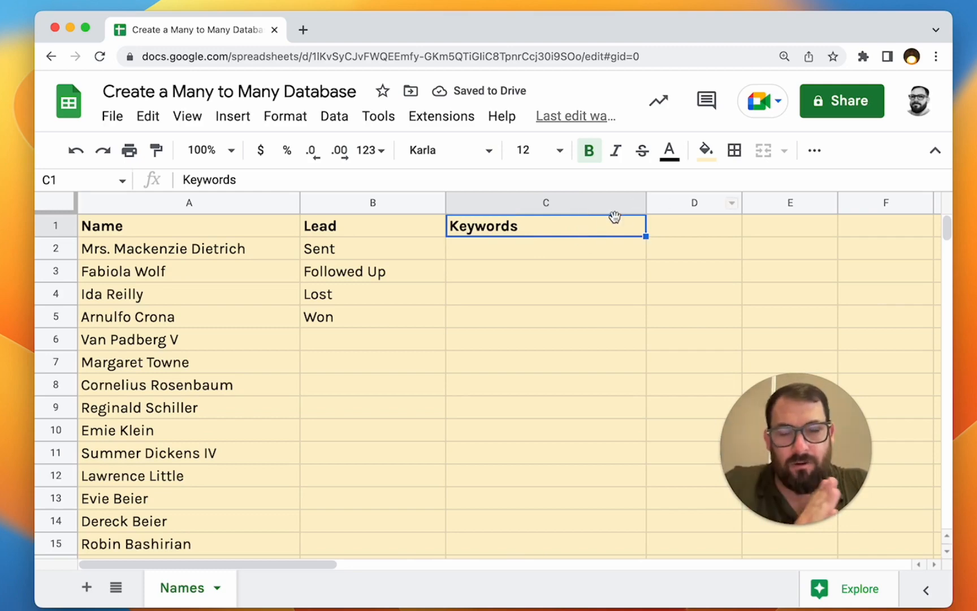
{"action": "left_click", "coordinate": [705, 227]}
{"action": "left_click", "coordinate": [792, 228]}
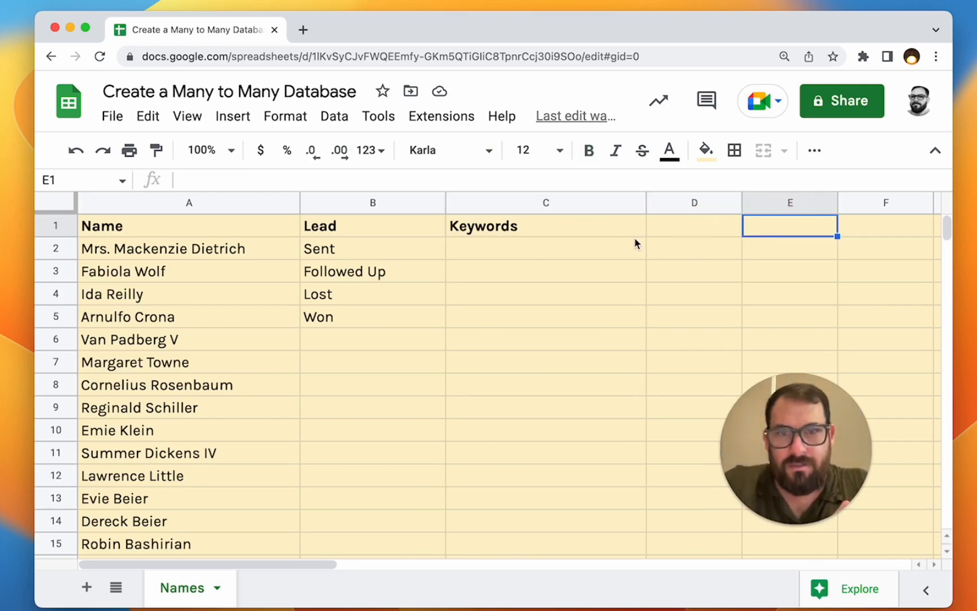
{"action": "left_click", "coordinate": [540, 253]}
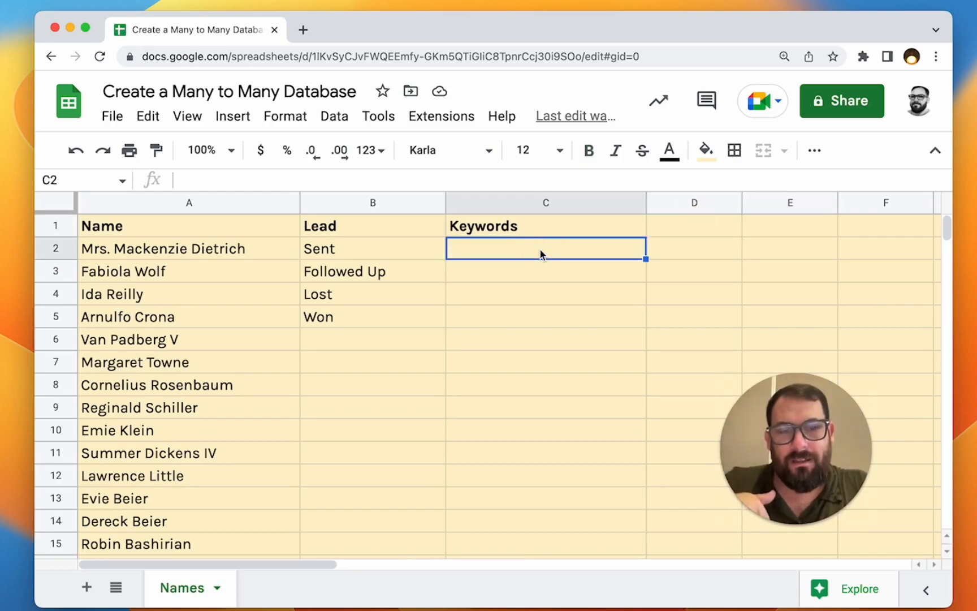
{"action": "double_click", "coordinate": [552, 254]}
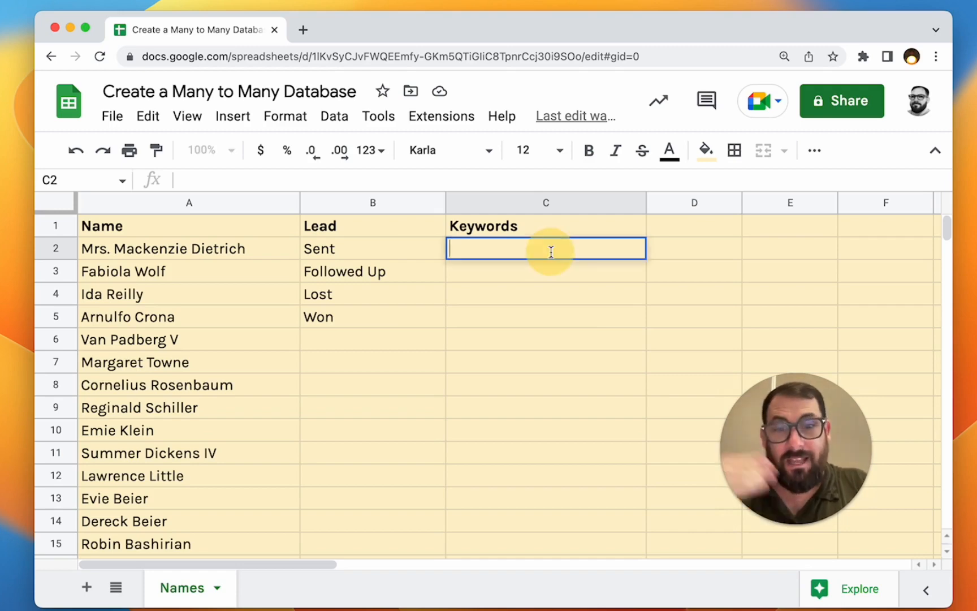
{"action": "type", "text": "Ceo"}
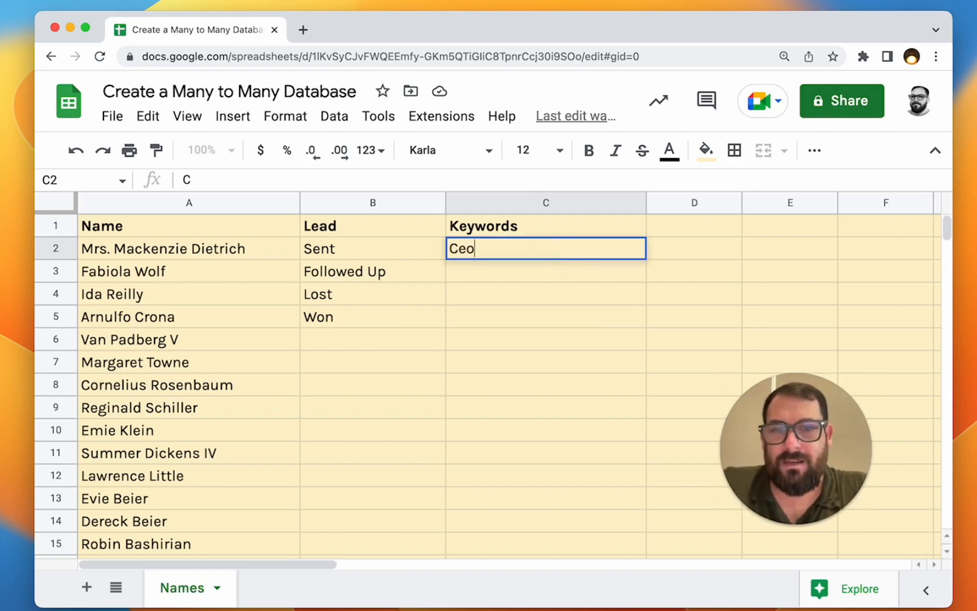
{"action": "key", "text": "BackSpace"}
{"action": "key", "text": "BackSpace"}
{"action": "type", "text": "EO,"}
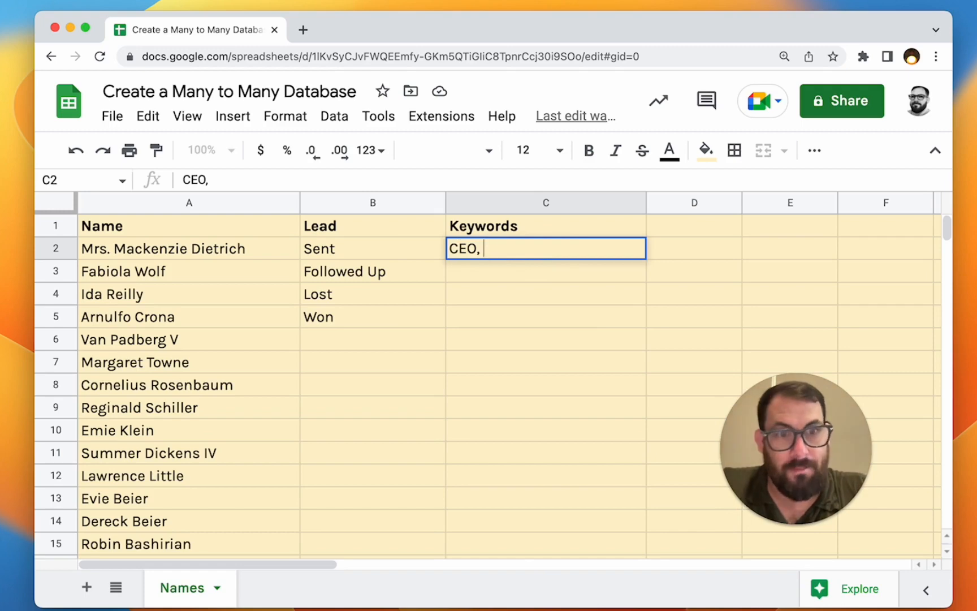
{"action": "key", "text": "BackSpace"}
{"action": "key", "text": "BackSpace"}
{"action": "key", "text": "BackSpace"}
{"action": "key", "text": "BackSpace"}
{"action": "key", "text": "BackSpace"}
{"action": "left_click", "coordinate": [516, 252]}
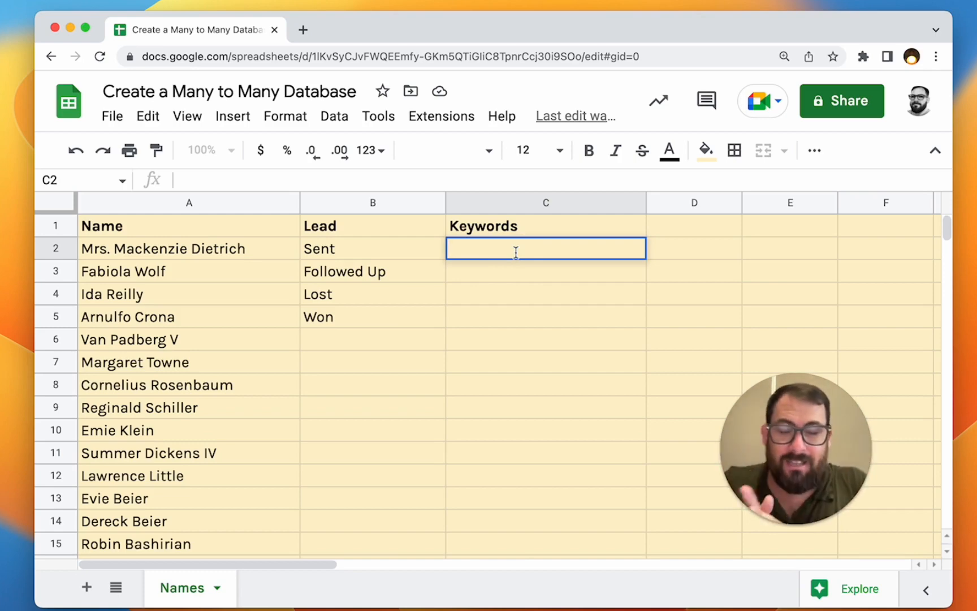
- Duplicate the Names sheet and rename the copy Keywords
{"action": "left_click", "coordinate": [204, 250]}
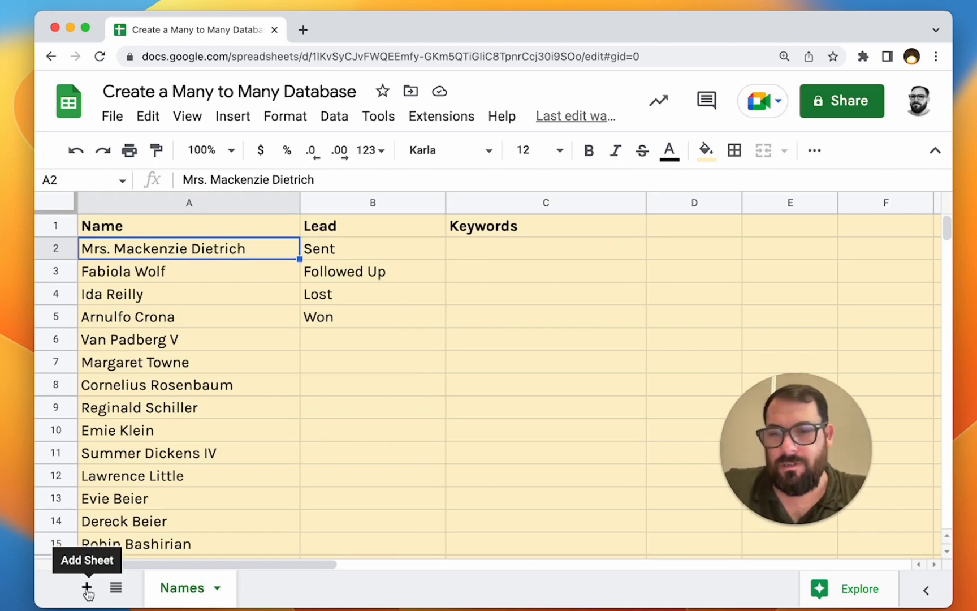
{"action": "left_click", "coordinate": [217, 588]}
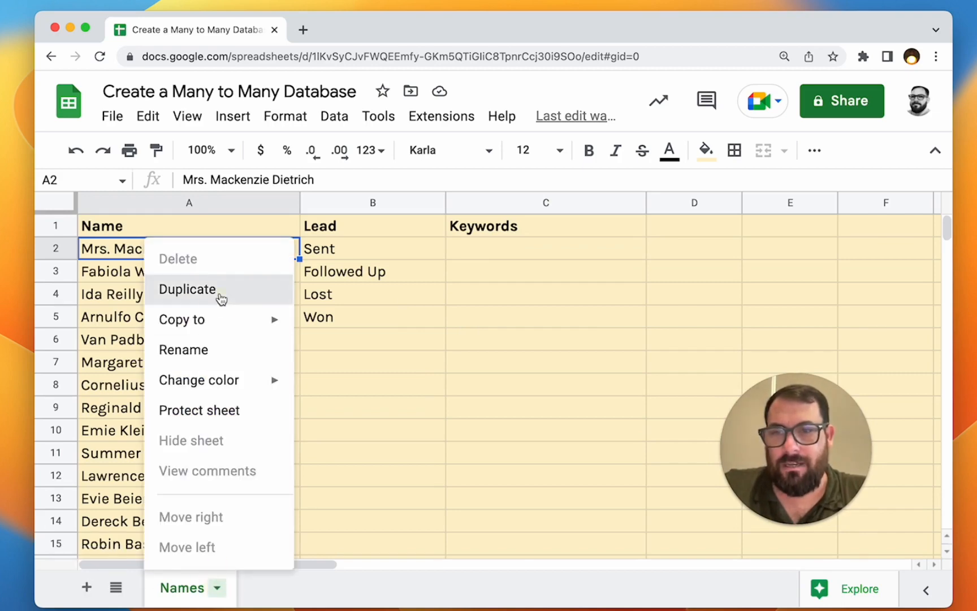
{"action": "left_click", "coordinate": [221, 293]}
{"action": "double_click", "coordinate": [300, 589]}
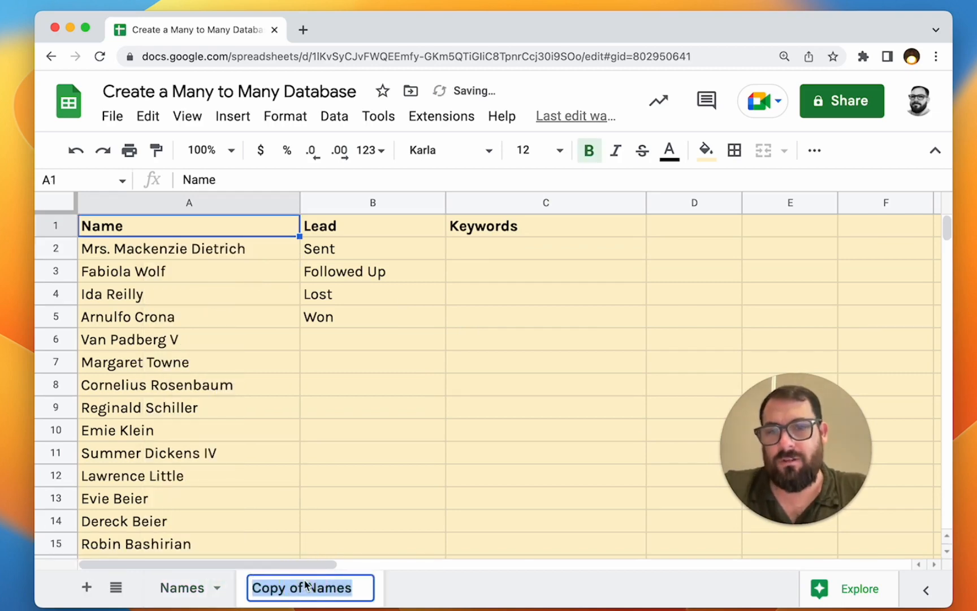
{"action": "type", "text": "KE"}
{"action": "key", "text": "BackSpace"}
{"action": "type", "text": "eywords"}
{"action": "key", "text": "Return"}
{"action": "left_click", "coordinate": [527, 251]}
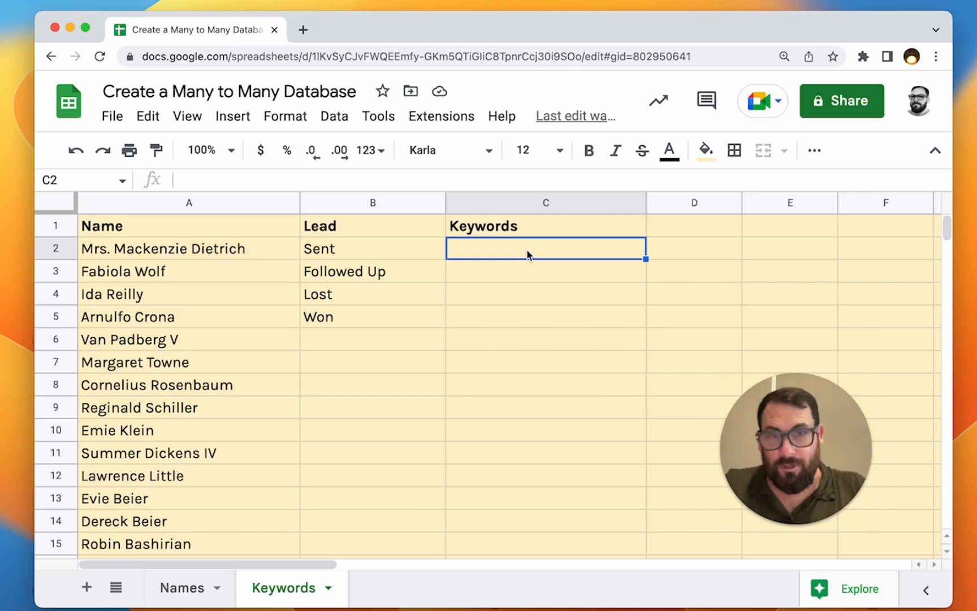
{"action": "left_click", "coordinate": [530, 232]}
{"action": "type", "text": "Contact"}
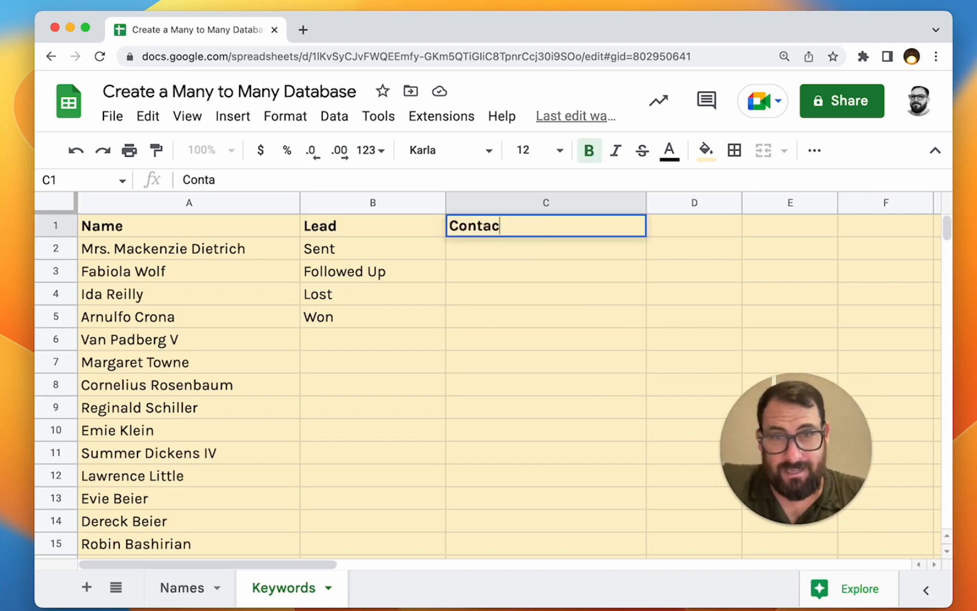
{"action": "key", "text": "Return"}
{"action": "key", "text": "Up"}
{"action": "type", "text": "Keywords"}
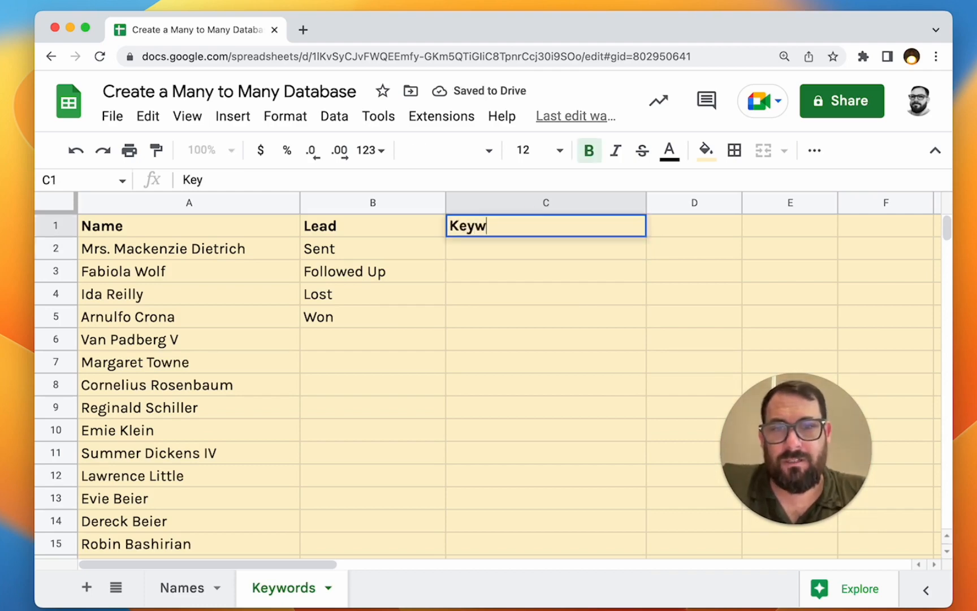
{"action": "key", "text": "Return"}
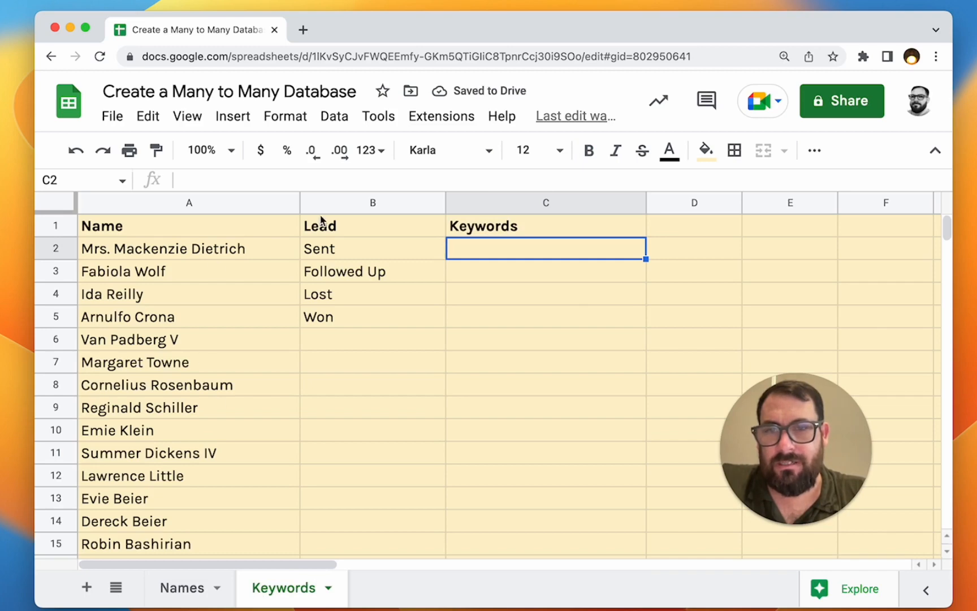
- Delete columns B through Z from the Keywords sheet, keeping only the Name column
{"action": "left_click", "coordinate": [324, 204]}
{"action": "key", "text": "shift+Right"}
{"action": "key", "text": "shift+super+Right"}
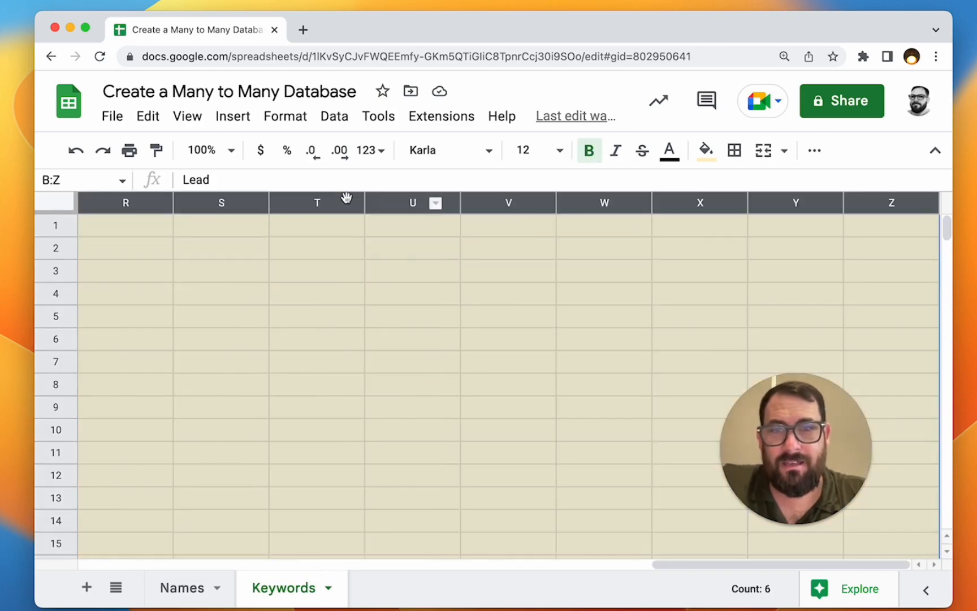
{"action": "right_click", "coordinate": [346, 202]}
{"action": "left_click", "coordinate": [406, 365]}
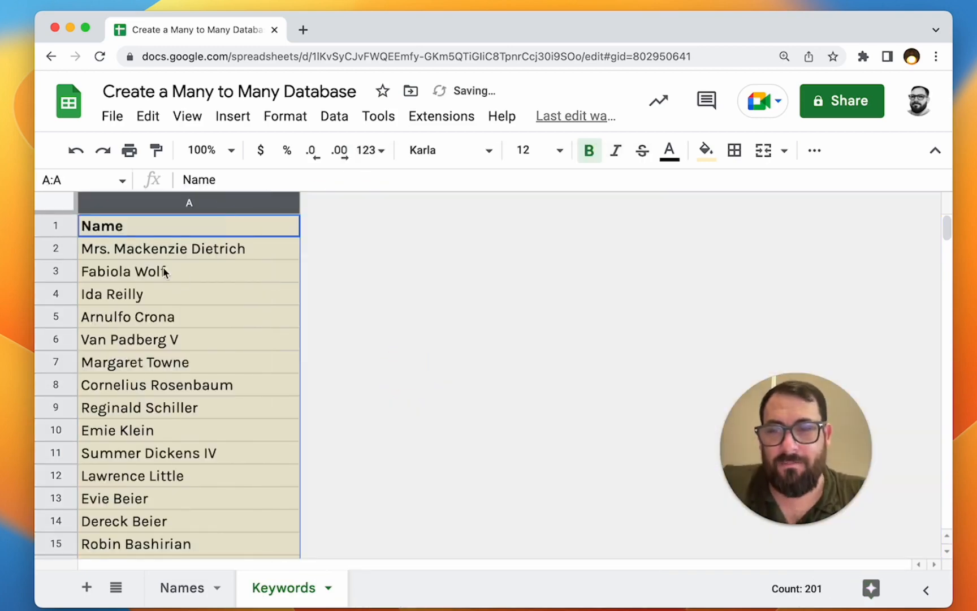
- Replace the Name header in A1 of the Keywords sheet with Keywords
{"action": "left_click", "coordinate": [163, 270]}
{"action": "left_click", "coordinate": [170, 227]}
{"action": "type", "text": "Kye"}
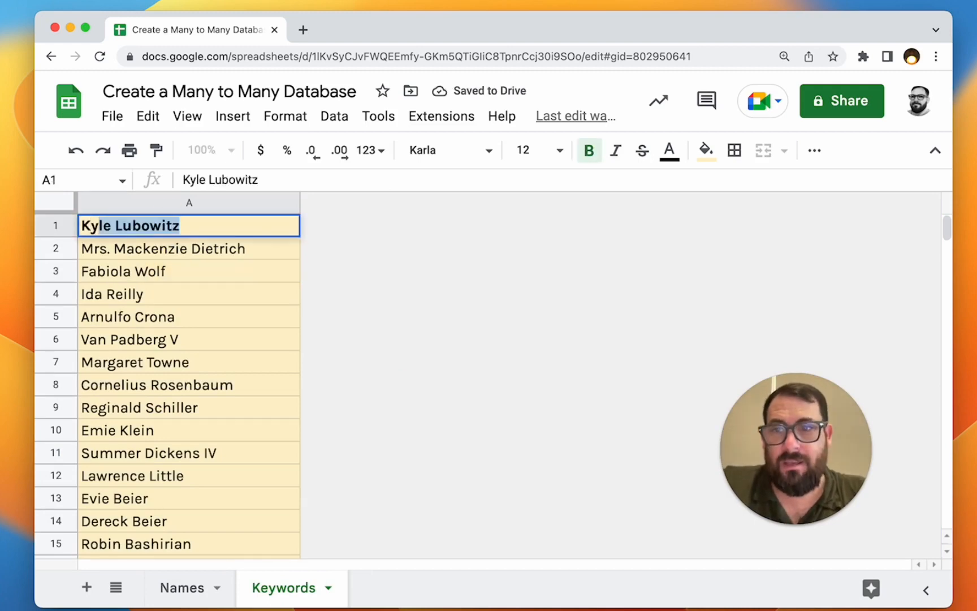
{"action": "key", "text": "BackSpace"}
{"action": "key", "text": "BackSpace"}
{"action": "type", "text": "e"}
{"action": "type", "text": "ywords"}
{"action": "key", "text": "Return"}
- Clear all the contact names below the header, in cells A2 through A201
{"action": "key", "text": "shift+super+Down"}
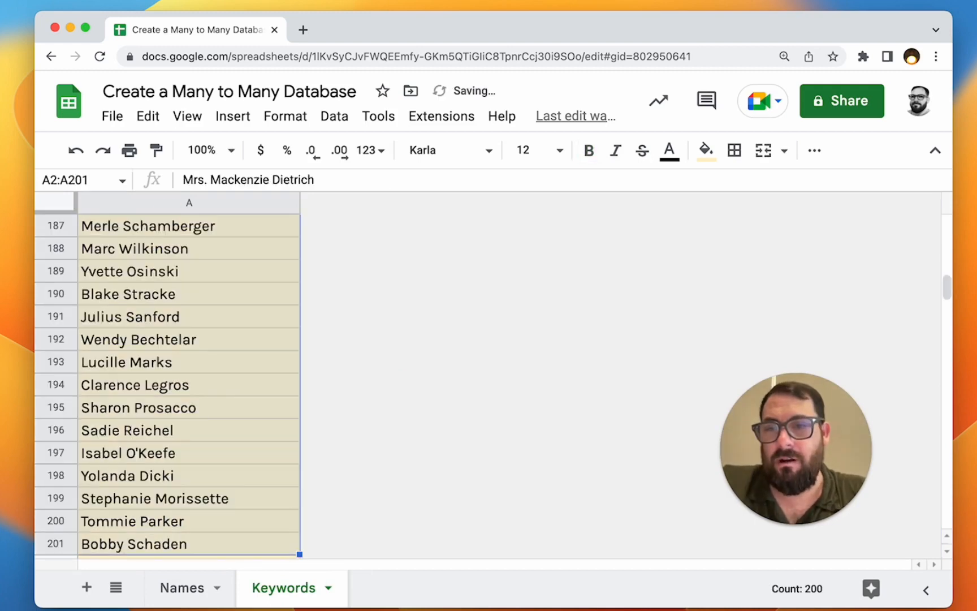
{"action": "key", "text": "Delete"}
{"action": "key", "text": "super+Up"}
{"action": "key", "text": "Down"}
{"action": "key", "text": "Down"}
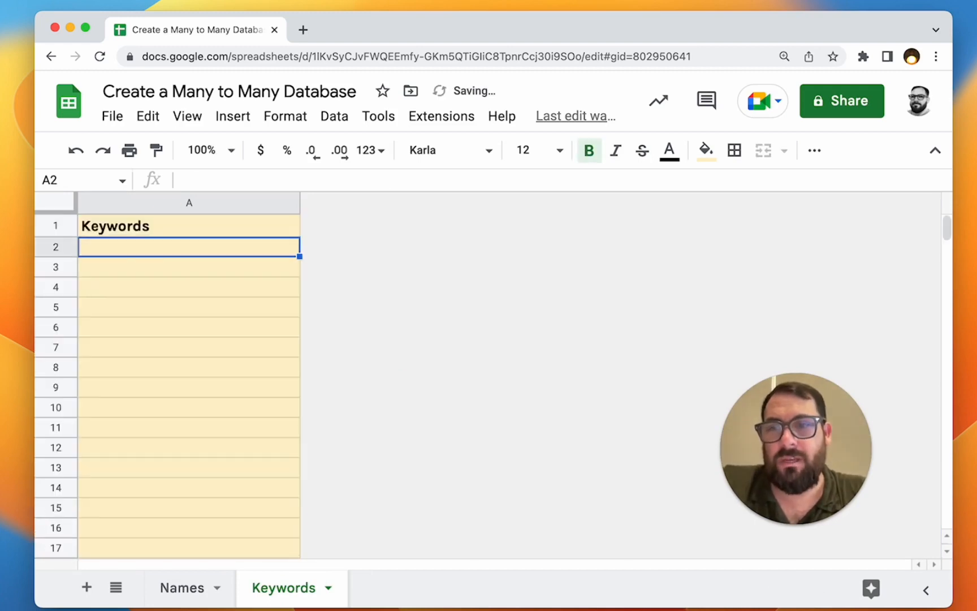
{"action": "key", "text": "Up"}
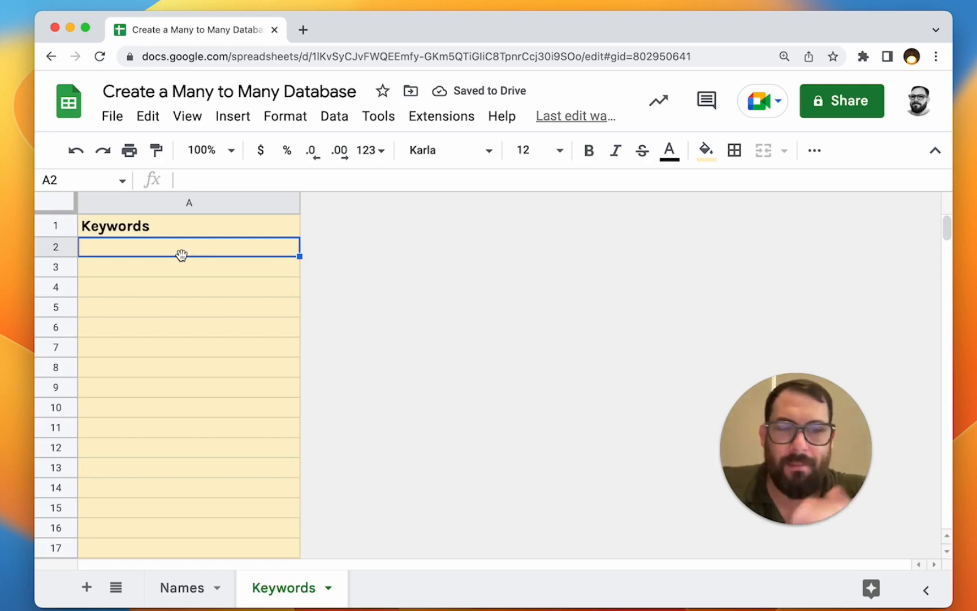
- Enter the keywords CEO, CMO, 5 Employees, 10 Employees and No Employees in cells A2 through A6
{"action": "type", "text": "CEO"}
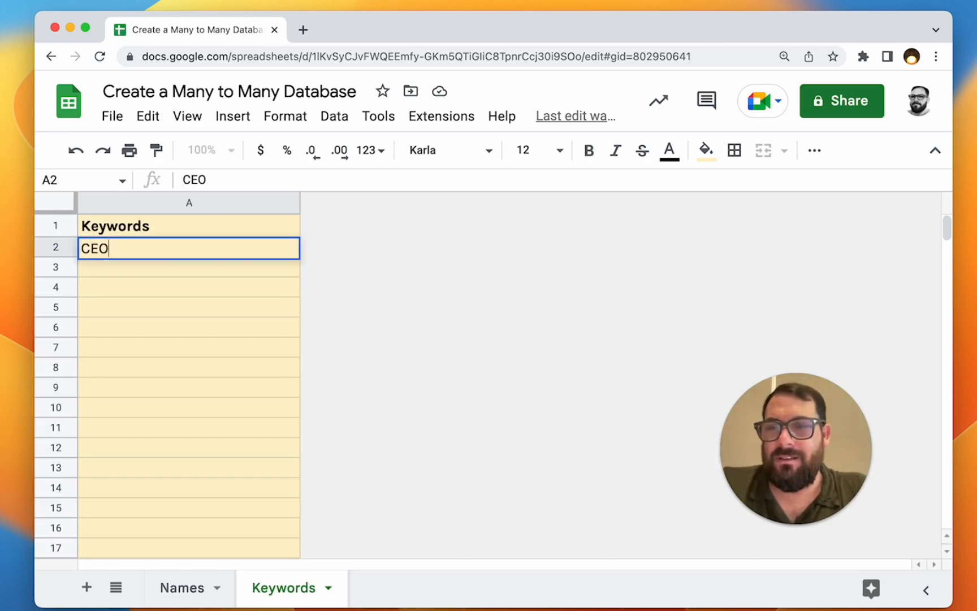
{"action": "key", "text": "Return"}
{"action": "type", "text": "CMO"}
{"action": "key", "text": "Return"}
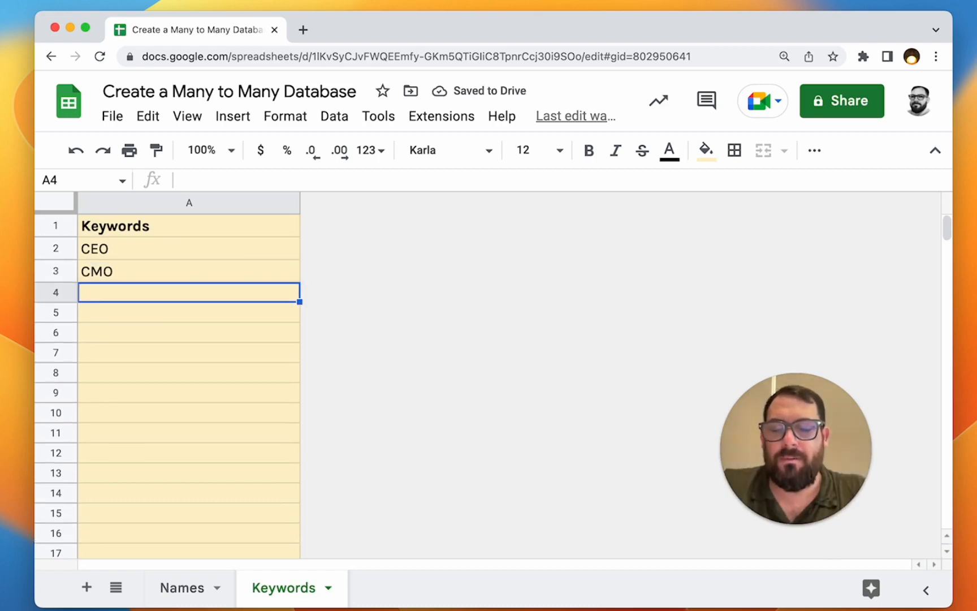
{"action": "type", "text": "5 Employees"}
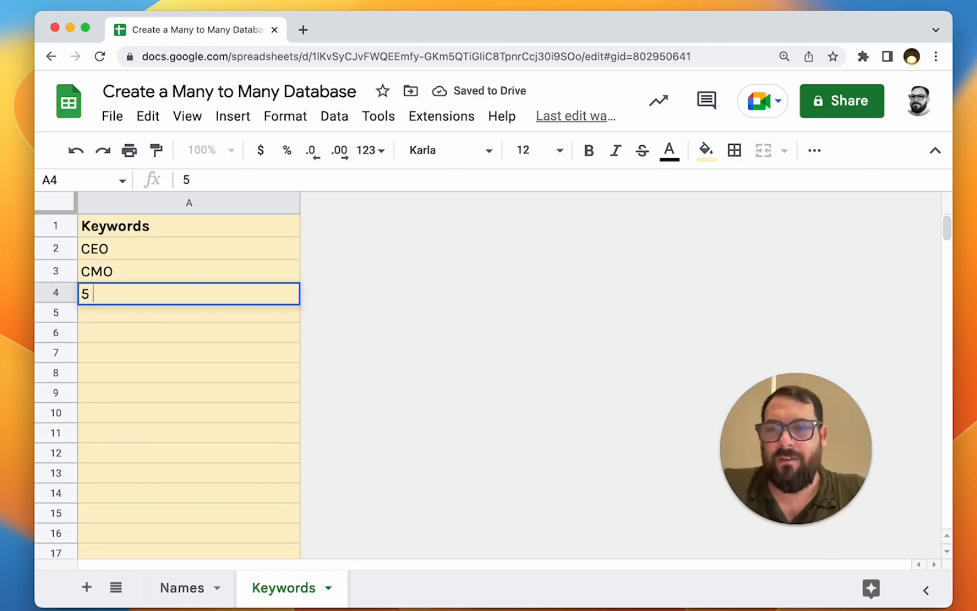
{"action": "key", "text": "Return"}
{"action": "type", "text": "10 Employees"}
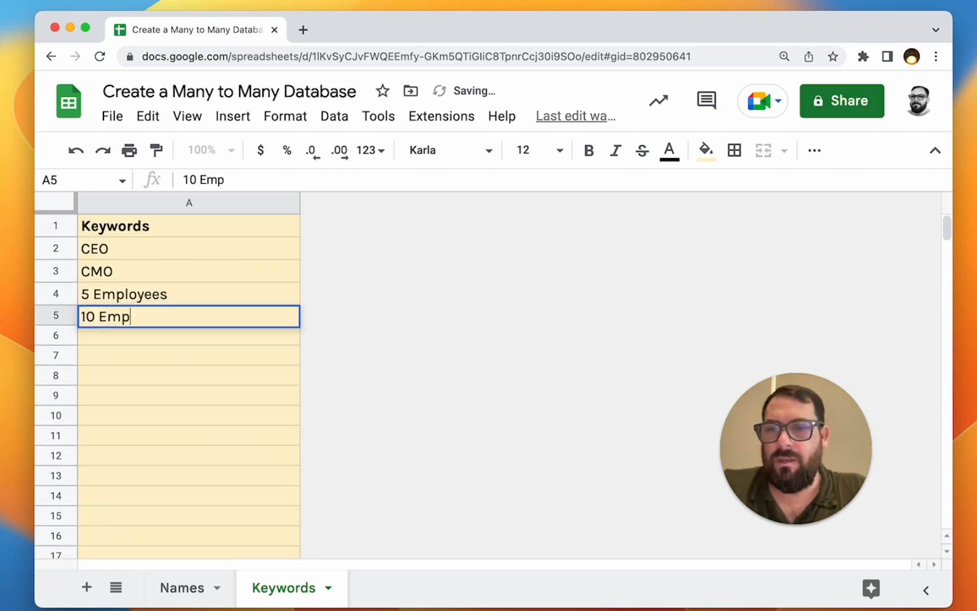
{"action": "key", "text": "Return"}
{"action": "type", "text": "No Employees"}
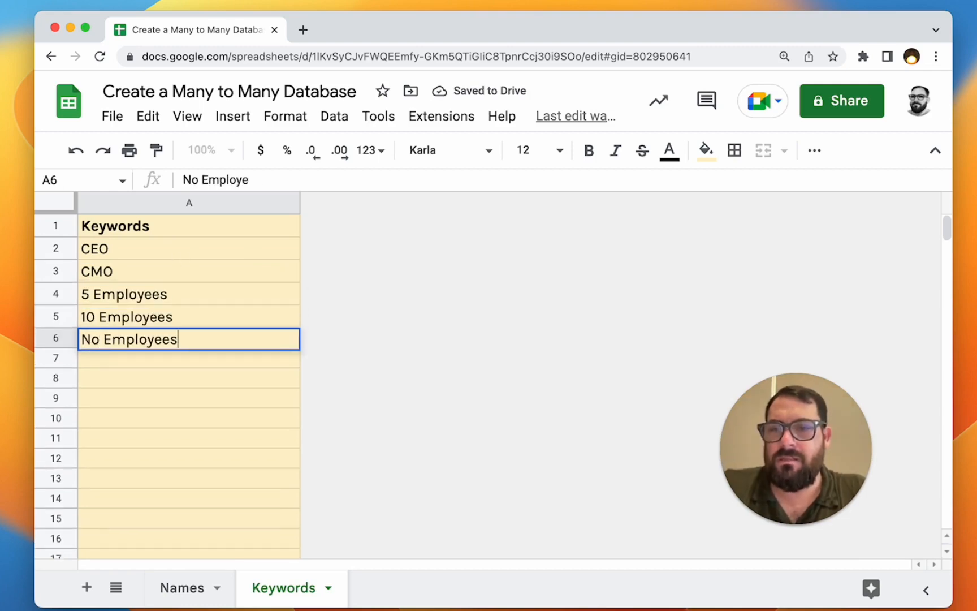
{"action": "key", "text": "Return"}
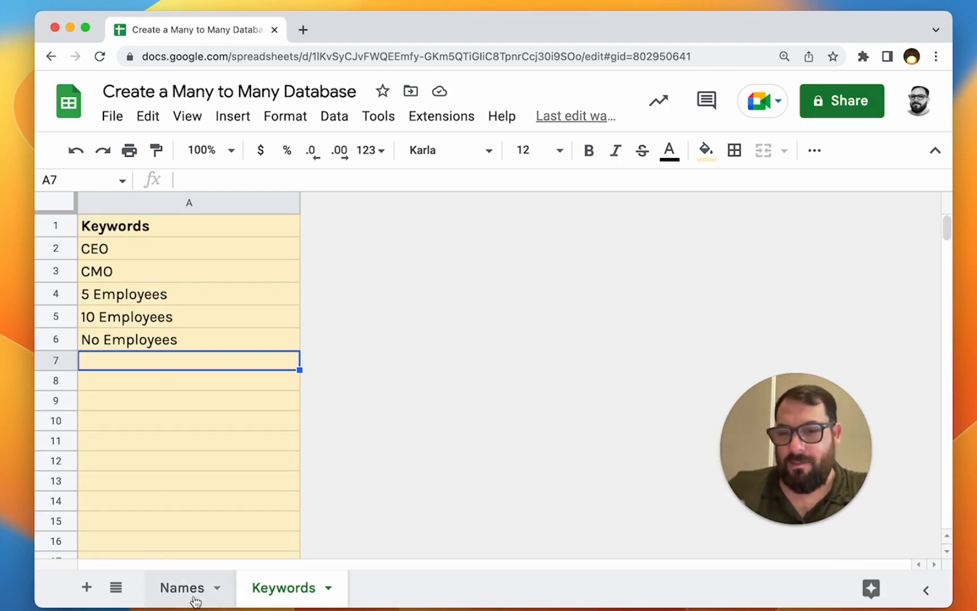
- Duplicate the Keywords sheet and rename the copy DB
{"action": "left_click", "coordinate": [329, 591]}
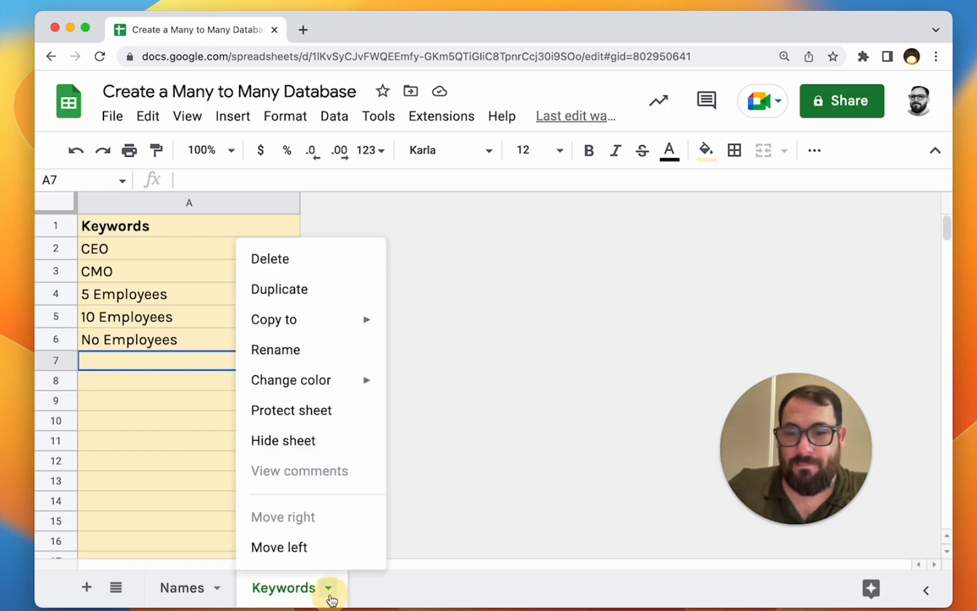
{"action": "left_click", "coordinate": [293, 304]}
{"action": "double_click", "coordinate": [416, 585]}
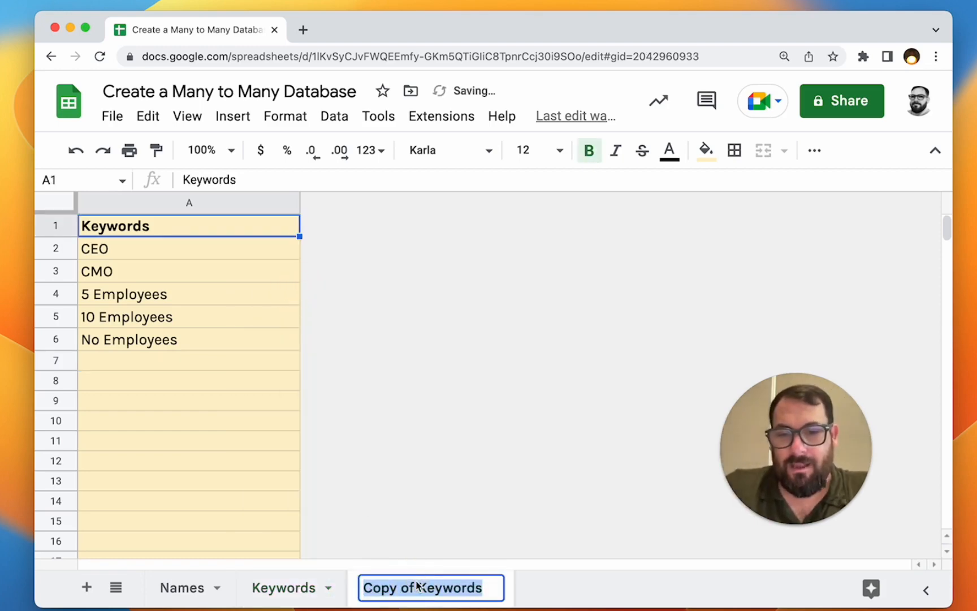
{"action": "type", "text": "DB"}
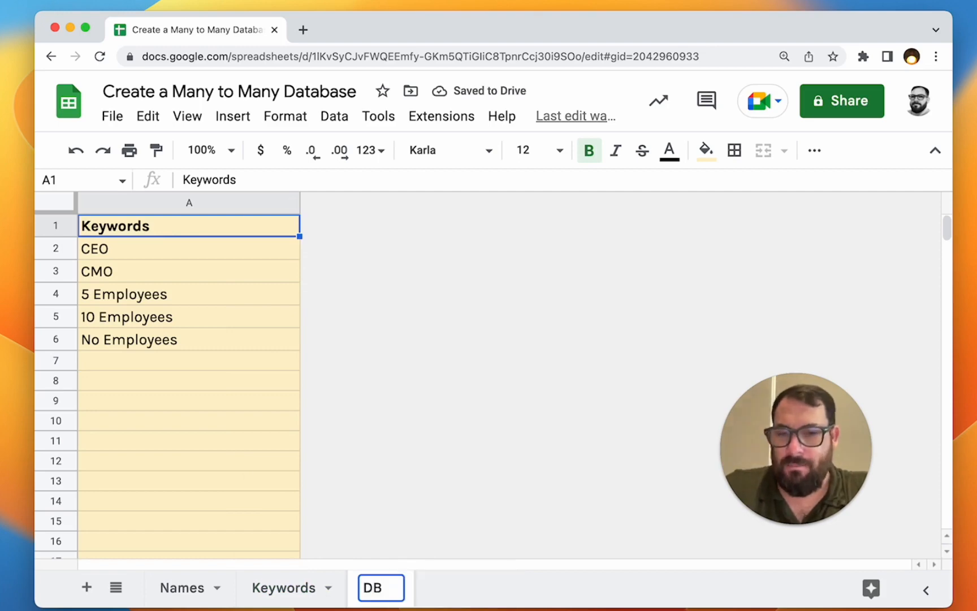
- Insert one column to the right of column A on the DB sheet and clear cells A1 through A10
{"action": "right_click", "coordinate": [249, 203]}
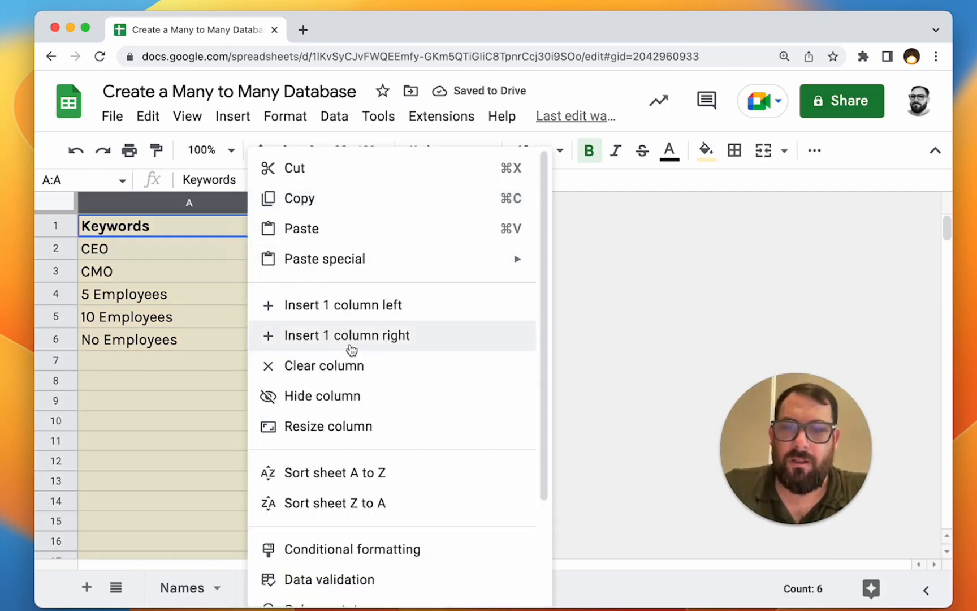
{"action": "left_click", "coordinate": [348, 342]}
{"action": "left_click_drag", "start_coordinate": [259, 229], "coordinate": [259, 428]}
{"action": "key", "text": "Delete"}
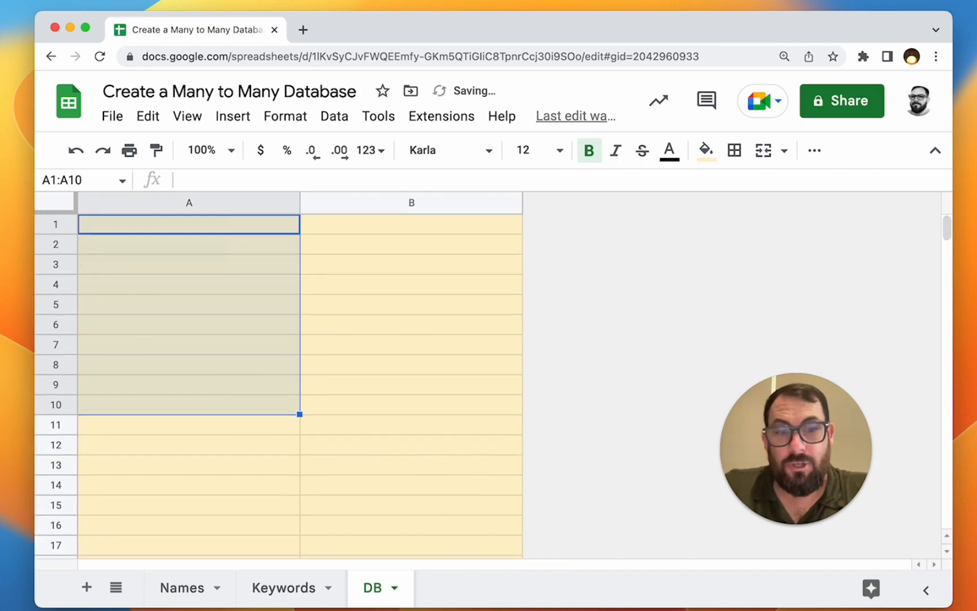
{"action": "left_click", "coordinate": [366, 416]}
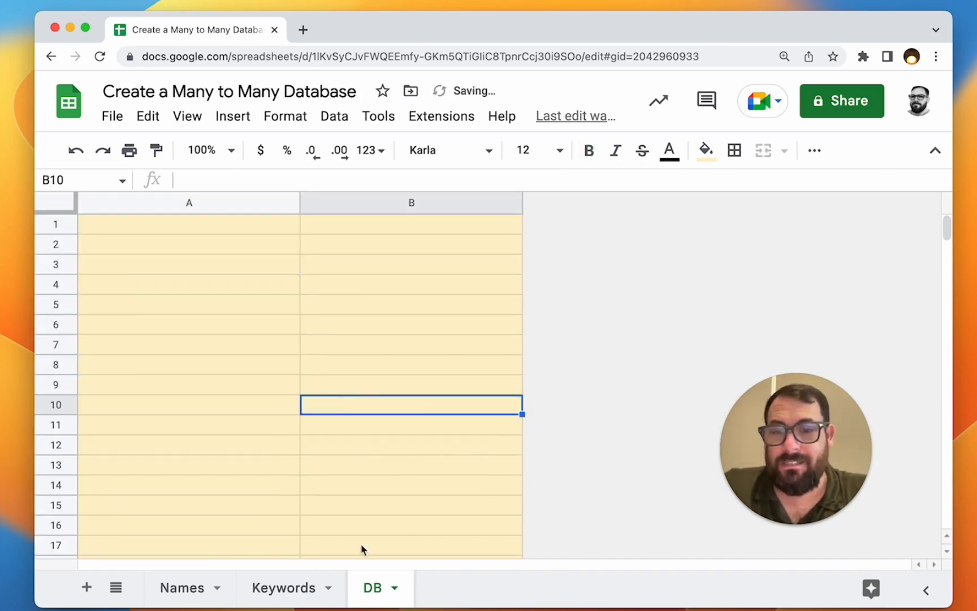
- Add a dropdown to cell A1 of the DB sheet with the criteria Dropdown (from a range)
{"action": "left_click", "coordinate": [249, 224]}
{"action": "right_click", "coordinate": [249, 228]}
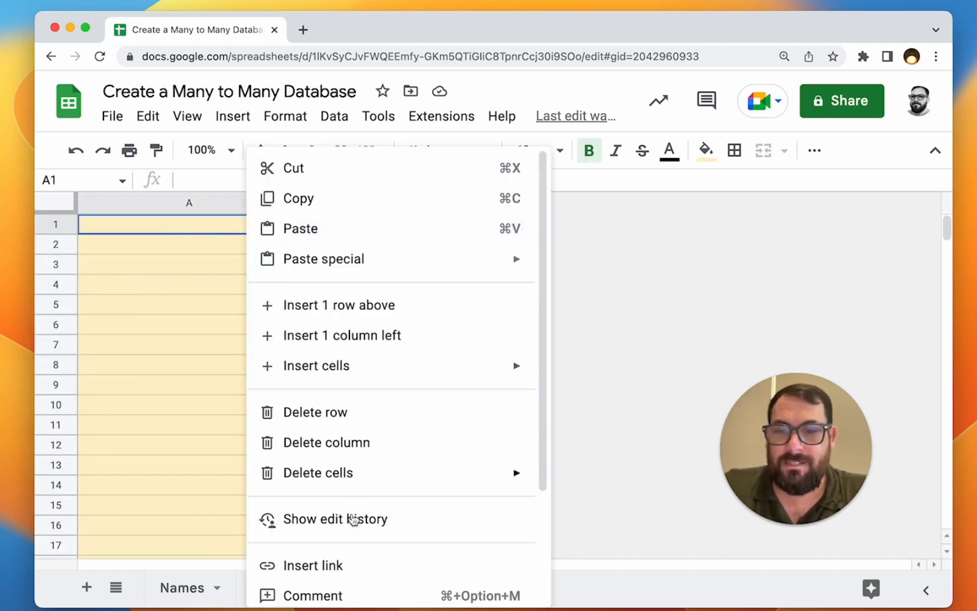
{"action": "scroll", "coordinate": [390, 504], "scroll_direction": "down", "scroll_amount": 5}
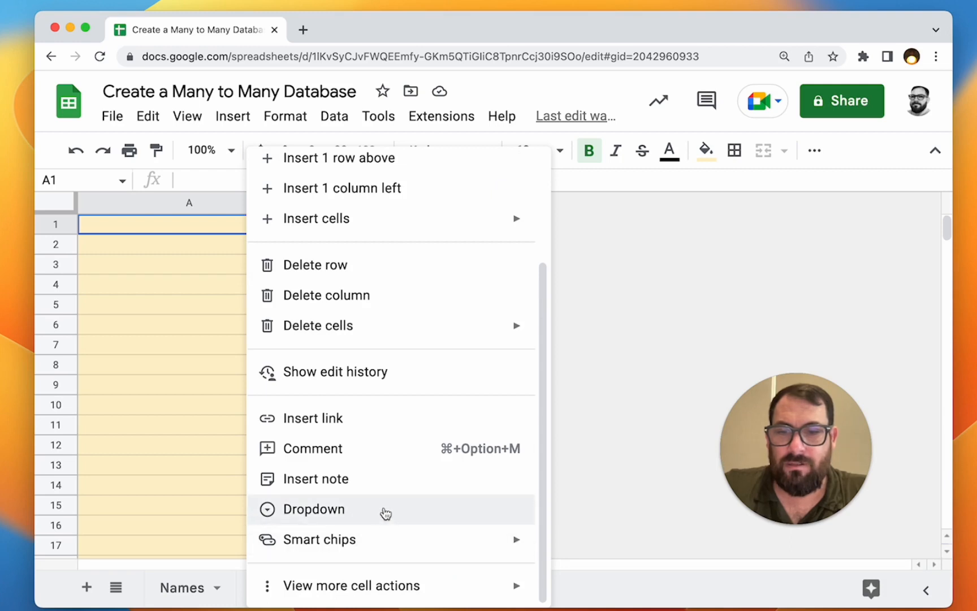
{"action": "left_click", "coordinate": [385, 510]}
{"action": "left_click_drag", "start_coordinate": [800, 425], "coordinate": [567, 427]}
{"action": "left_click", "coordinate": [805, 334]}
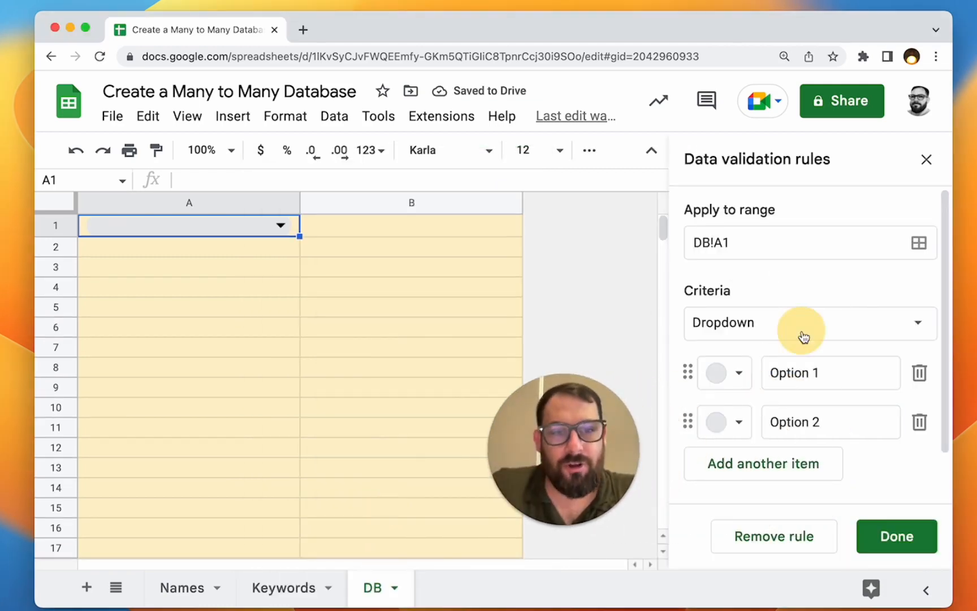
{"action": "left_click", "coordinate": [918, 323]}
{"action": "left_click", "coordinate": [841, 362]}
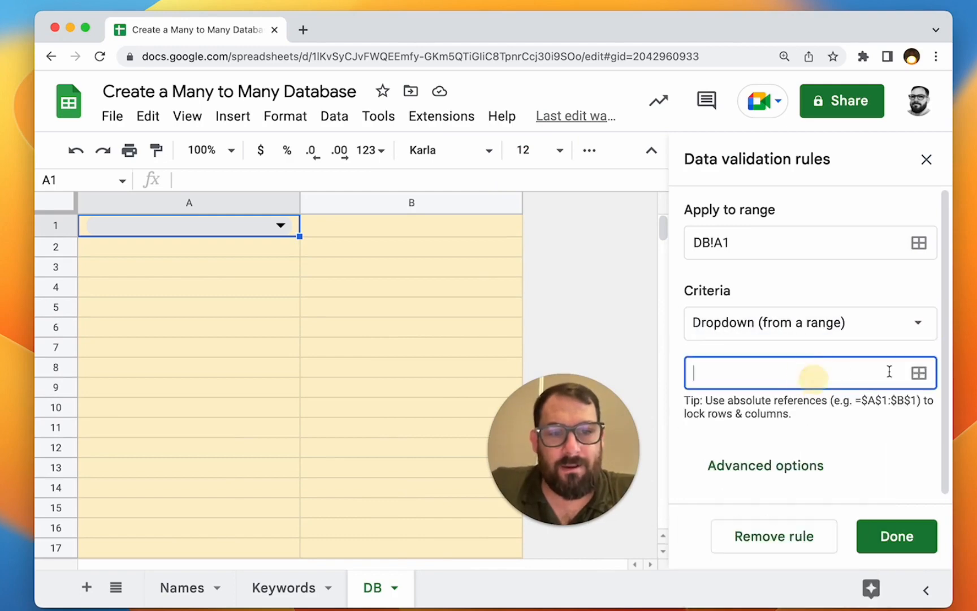
- Set the source range of the A1 dropdown to Names!A:A and save the rule
{"action": "left_click", "coordinate": [918, 372]}
{"action": "type", "text": "Names!A:A"}
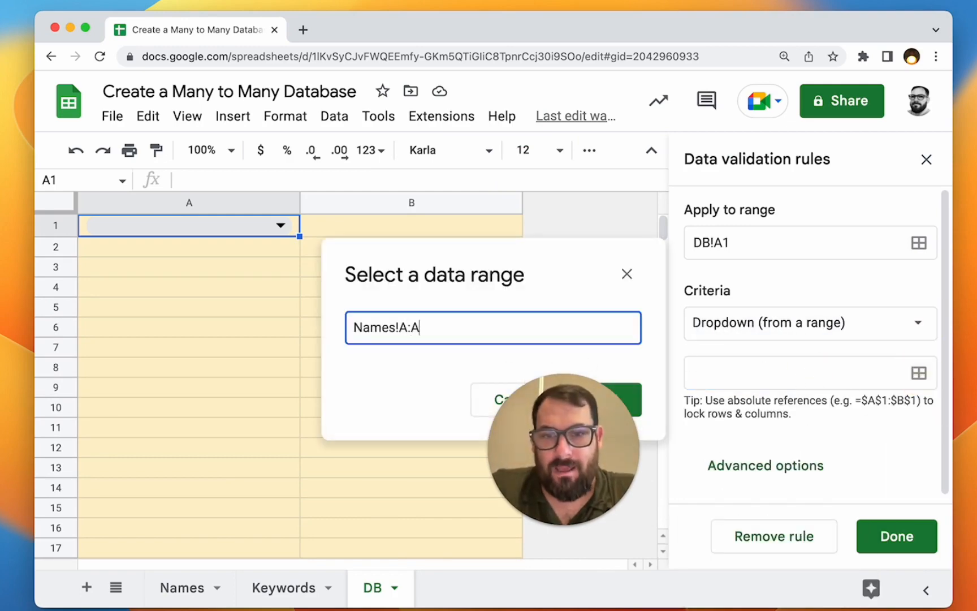
{"action": "left_click_drag", "start_coordinate": [561, 492], "coordinate": [593, 519]}
{"action": "left_click", "coordinate": [601, 399]}
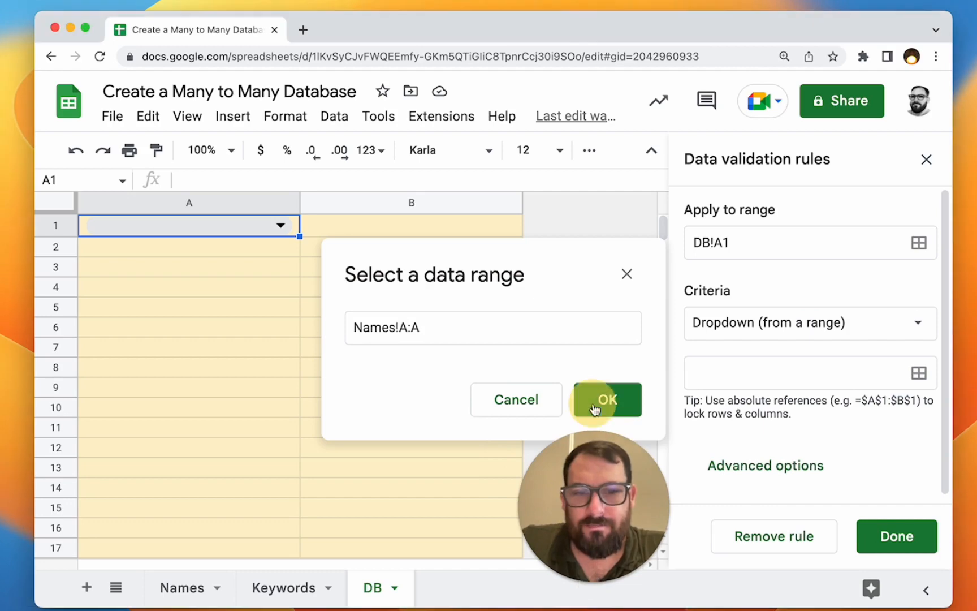
{"action": "left_click", "coordinate": [608, 400]}
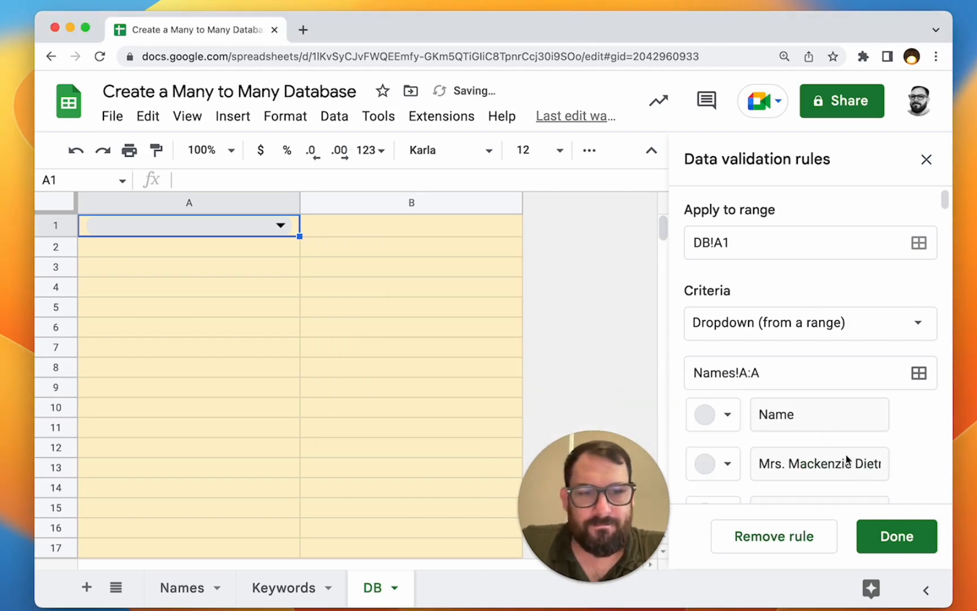
{"action": "left_click", "coordinate": [903, 542]}
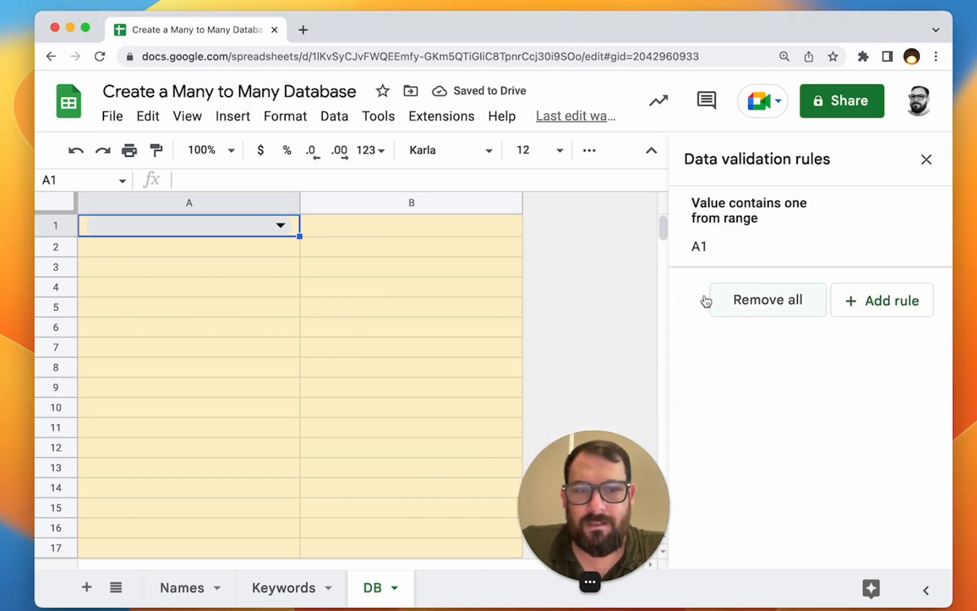
- Copy the A1 dropdown down the whole of column A, through row 1001
{"action": "key", "text": "super+c"}
{"action": "key", "text": "super+shift+Down"}
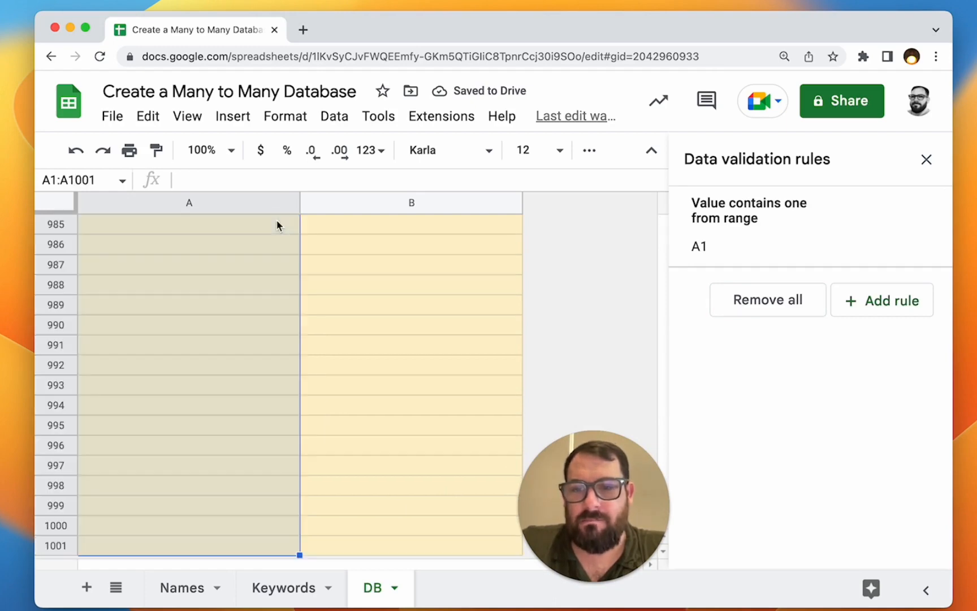
{"action": "key", "text": "super+v"}
{"action": "key", "text": "super+Up"}
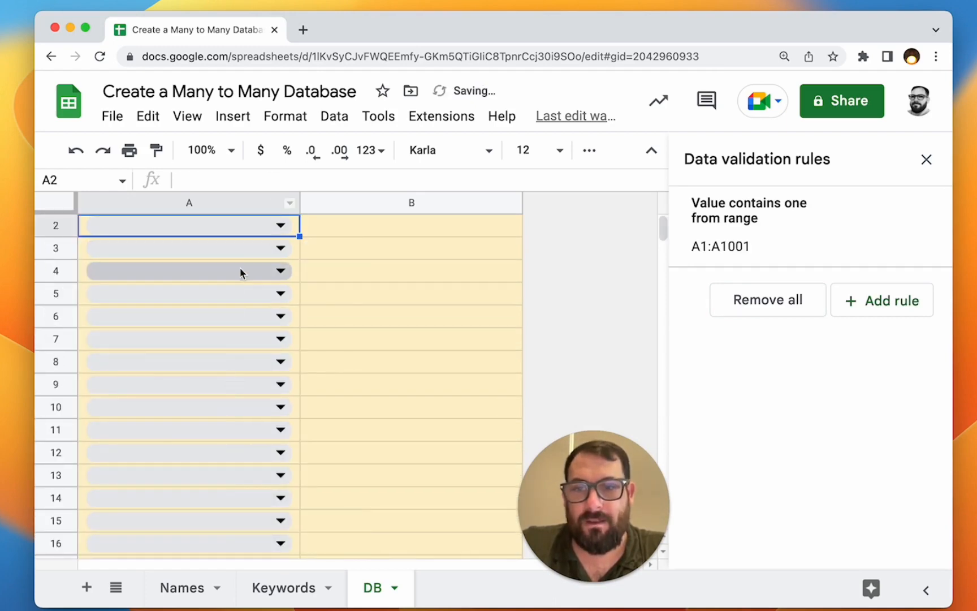
- Add a dropdown to cell B2 with the criteria Dropdown (from a range)
{"action": "left_click", "coordinate": [371, 229]}
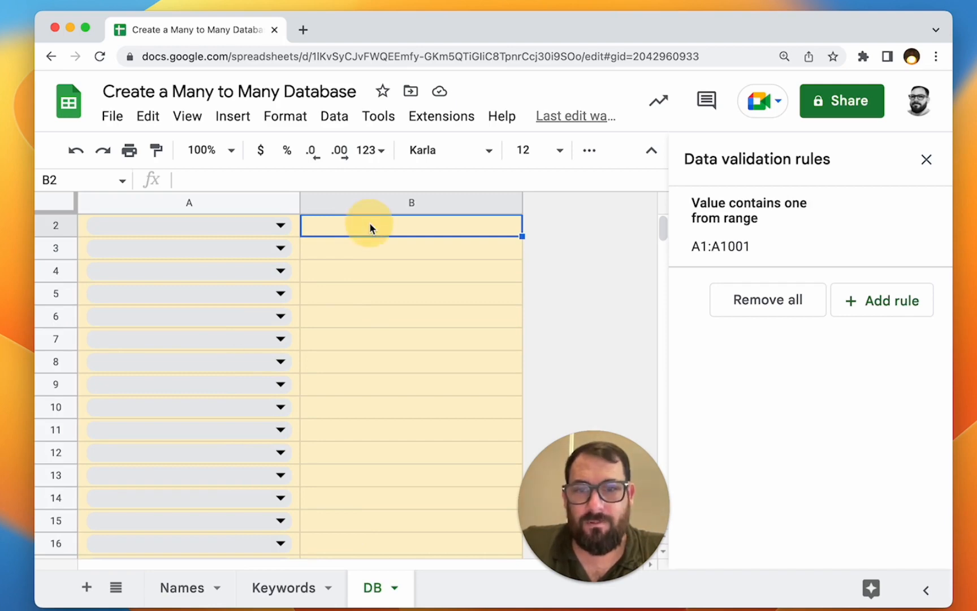
{"action": "right_click", "coordinate": [371, 228]}
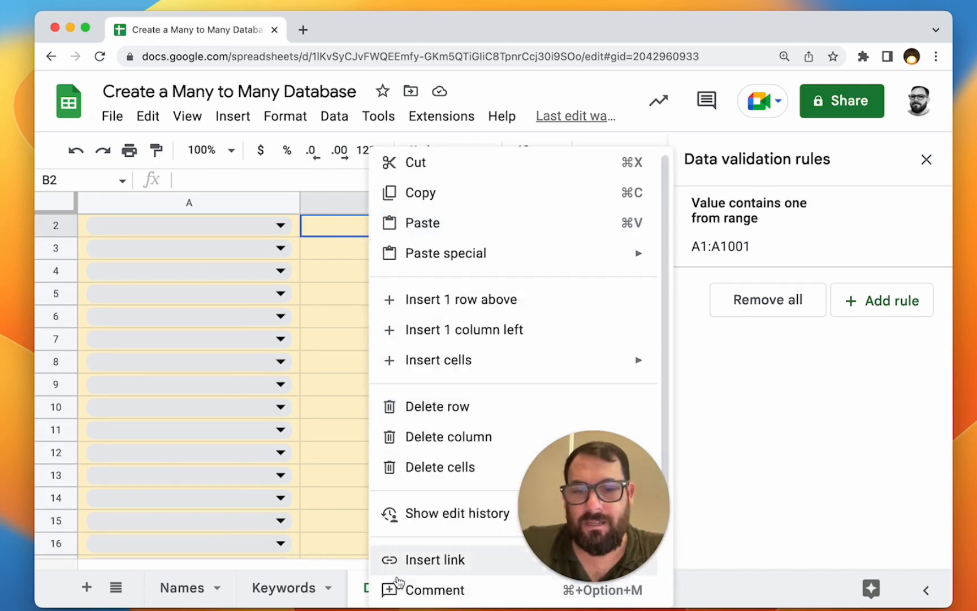
{"action": "scroll", "coordinate": [432, 488], "scroll_direction": "down", "scroll_amount": 3}
{"action": "left_click", "coordinate": [432, 516]}
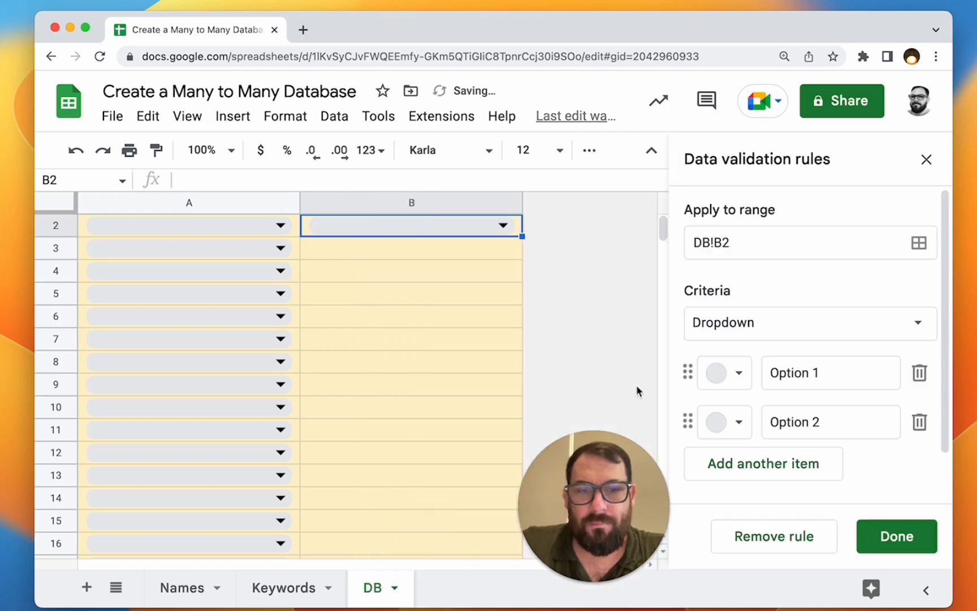
{"action": "left_click", "coordinate": [888, 319]}
{"action": "left_click", "coordinate": [834, 357]}
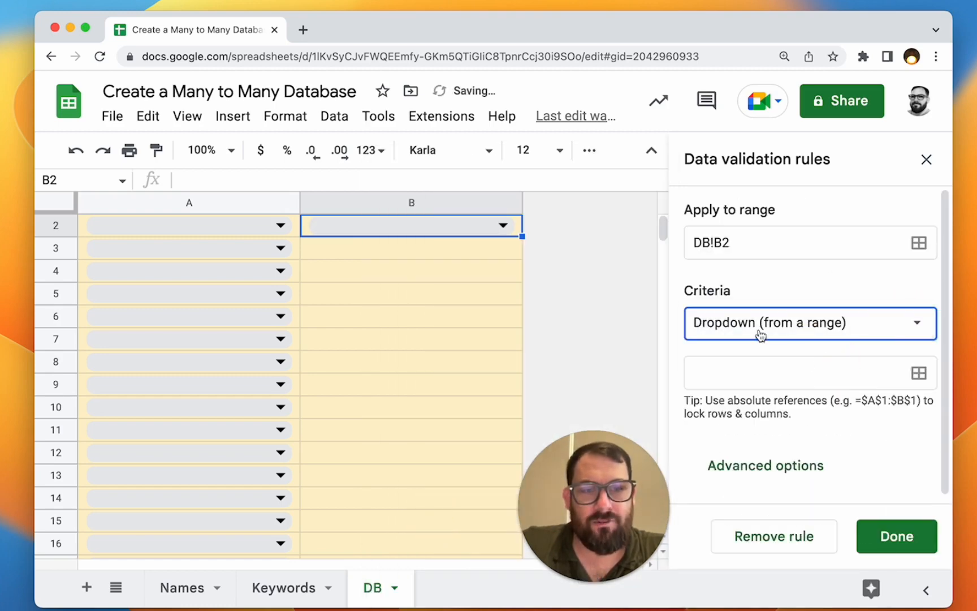
- Set the source range of the B2 dropdown to Keywords!A:A and save the rule
{"action": "left_click", "coordinate": [785, 373]}
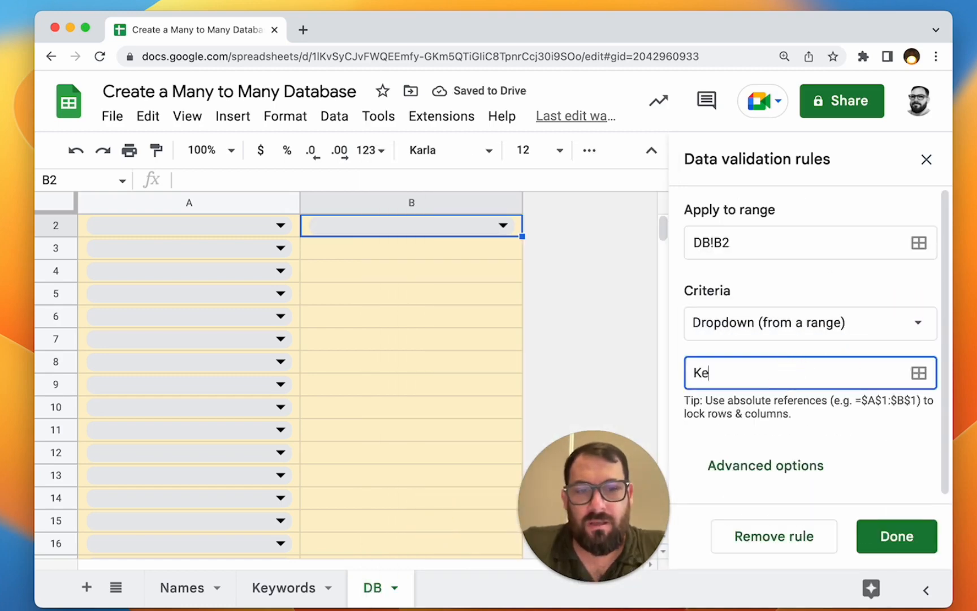
{"action": "type", "text": "Keyewofr"}
{"action": "key", "text": "BackSpace"}
{"action": "key", "text": "BackSpace"}
{"action": "key", "text": "BackSpace"}
{"action": "key", "text": "BackSpace"}
{"action": "key", "text": "BackSpace"}
{"action": "type", "text": "words!A:A"}
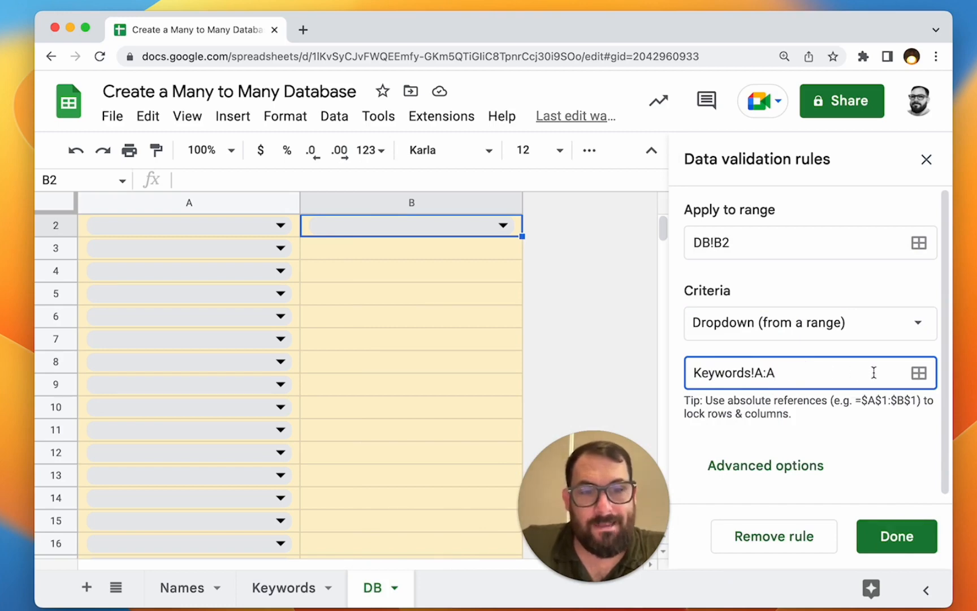
{"action": "left_click", "coordinate": [908, 537]}
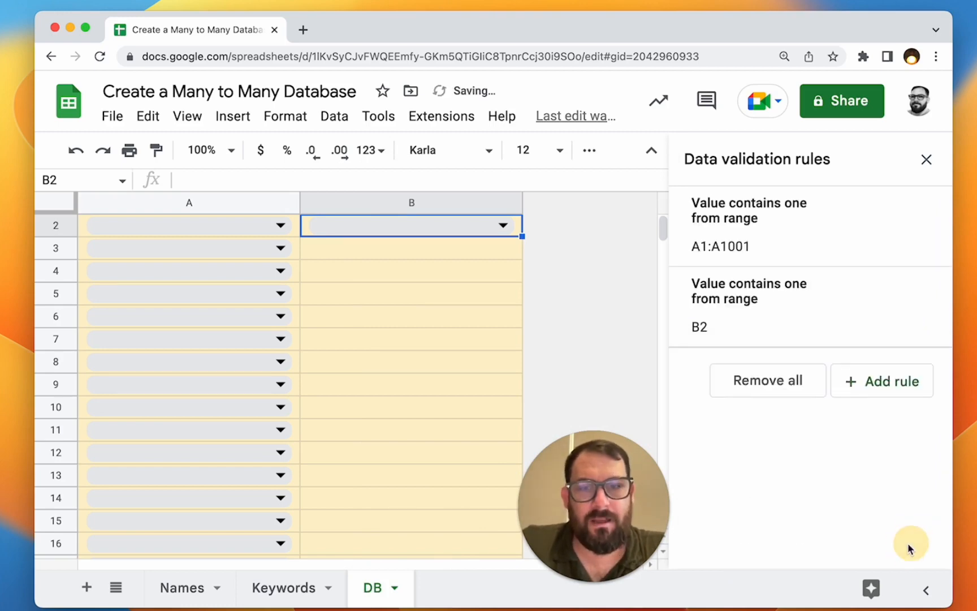
- Try to copy the B2 dropdown down column B through row 1001
{"action": "left_click", "coordinate": [478, 276]}
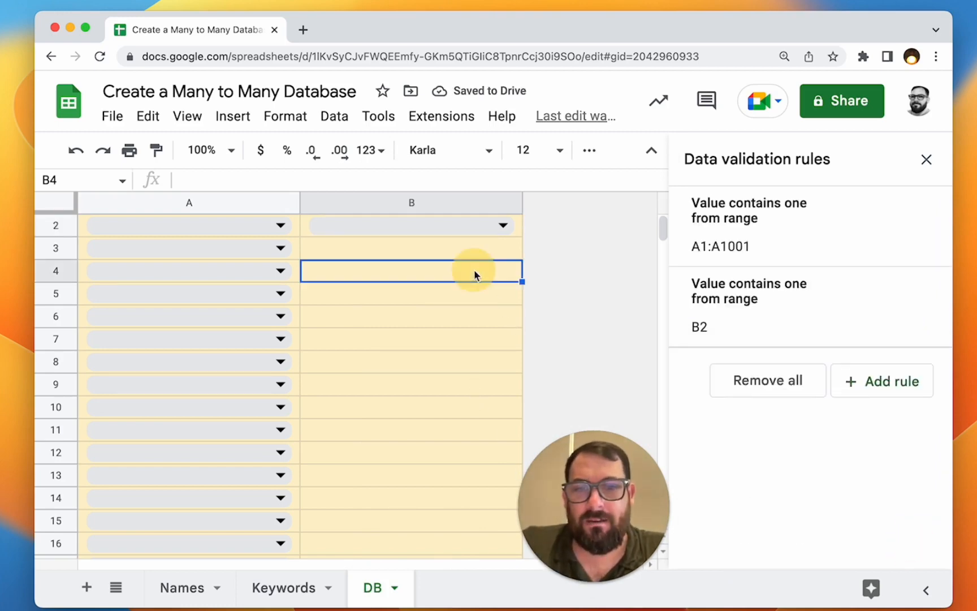
{"action": "left_click", "coordinate": [498, 227]}
{"action": "left_click", "coordinate": [498, 226]}
{"action": "key", "text": "super+c"}
{"action": "key", "text": "super+shift+Down"}
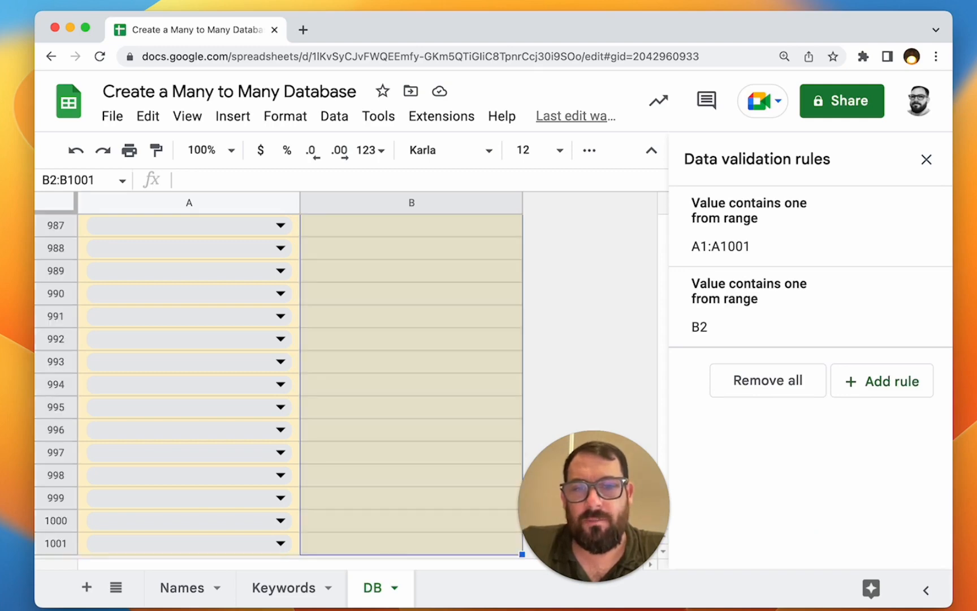
{"action": "key", "text": "super+v"}
{"action": "key", "text": "super+z"}
- Copy the B2 dropdown into B1 and down the whole of column B, through row 1001
{"action": "key", "text": "Up"}
{"action": "key", "text": "Down"}
{"action": "key", "text": "super+c"}
{"action": "key", "text": "Up"}
{"action": "key", "text": "super+v"}
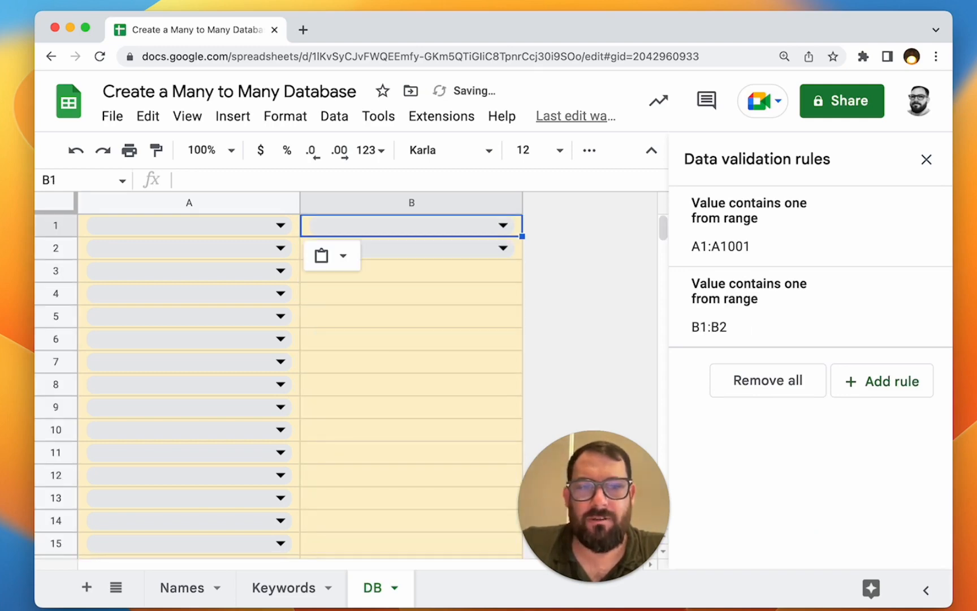
{"action": "key", "text": "super+shift+Down"}
{"action": "key", "text": "super+v"}
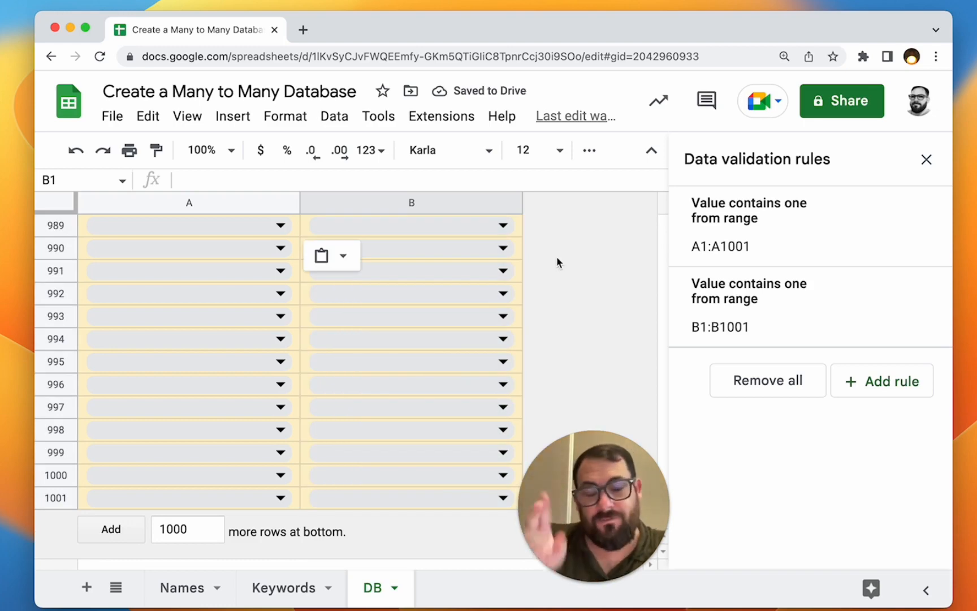
- Link the first contact from the list to the keywords CEO and 5 Employees in rows 989 and 990
{"action": "left_click", "coordinate": [260, 230]}
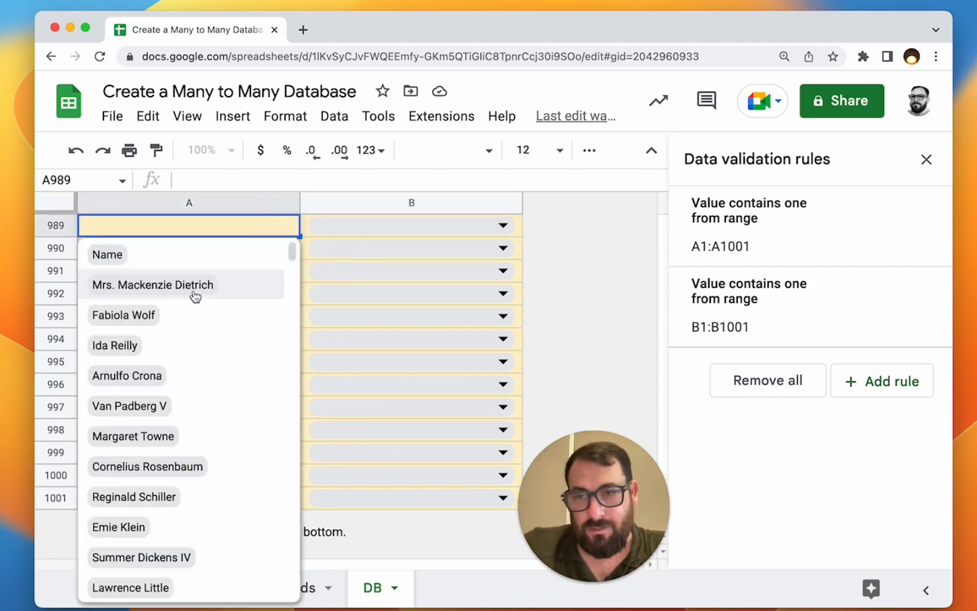
{"action": "left_click", "coordinate": [194, 295]}
{"action": "left_click", "coordinate": [405, 227]}
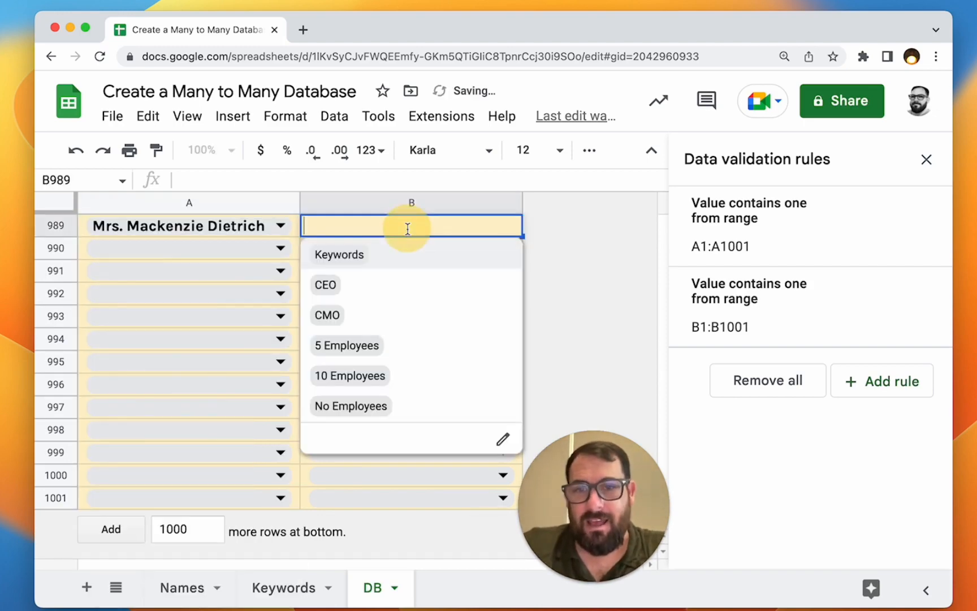
{"action": "left_click", "coordinate": [371, 289]}
{"action": "left_click", "coordinate": [386, 251]}
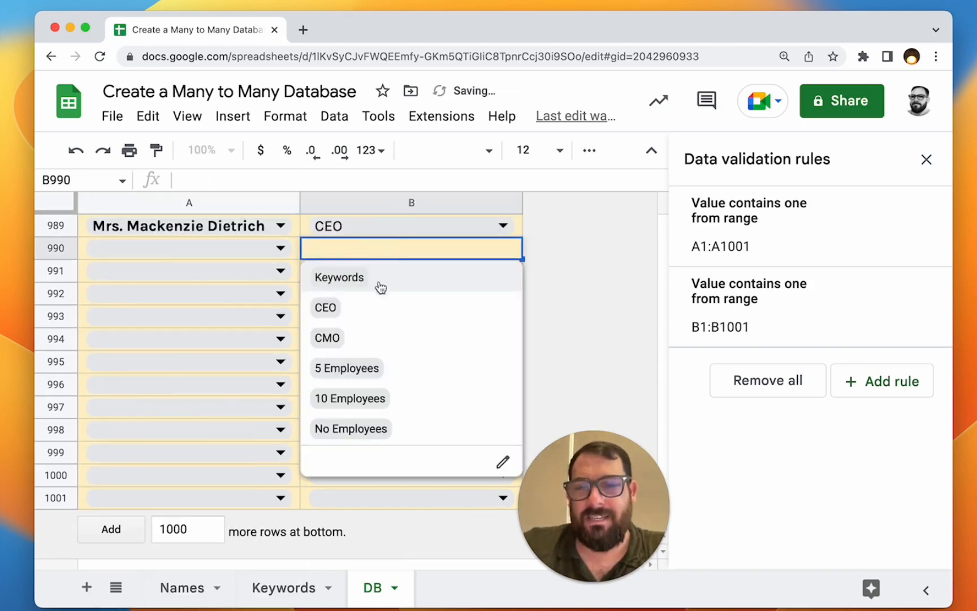
{"action": "left_click", "coordinate": [373, 368]}
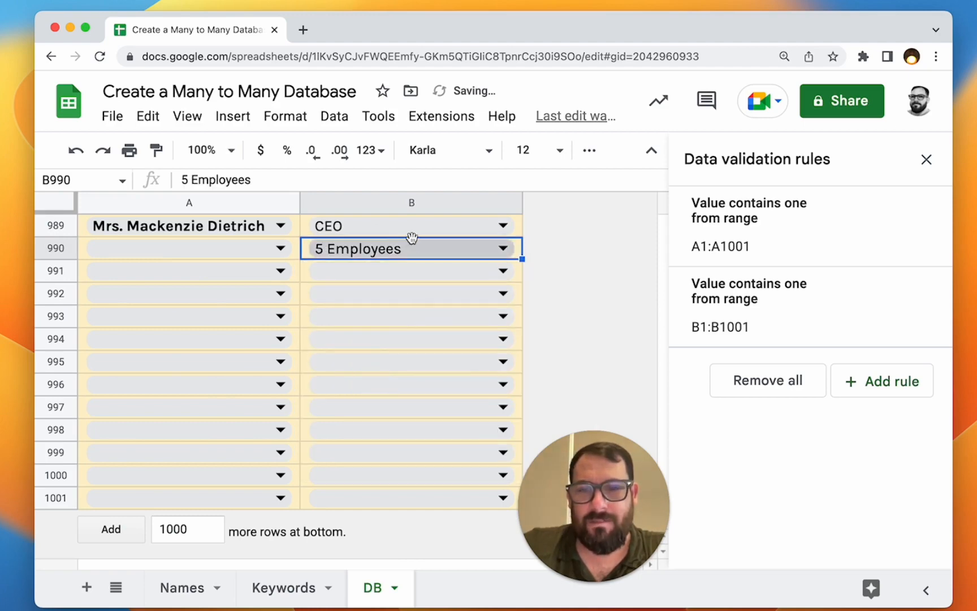
{"action": "left_click", "coordinate": [199, 247]}
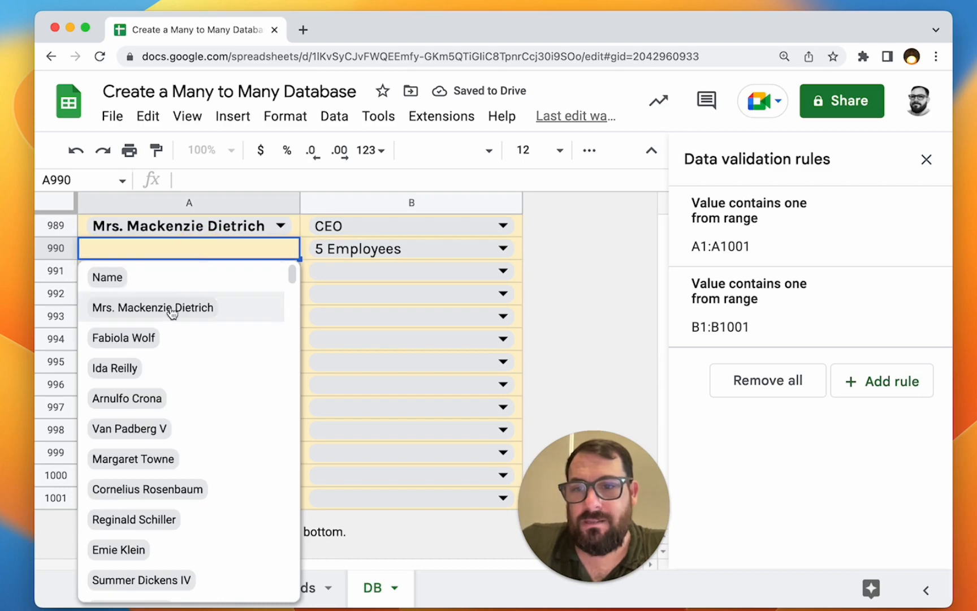
{"action": "left_click", "coordinate": [234, 311]}
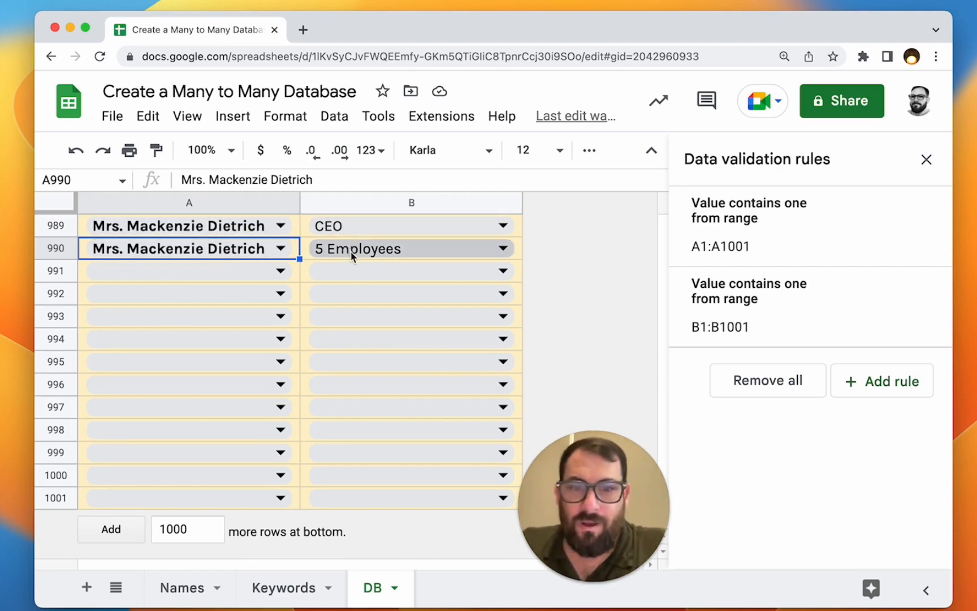
- Link the second contact from the list to the keywords CEO and 10 Employees in rows 991 and 992
{"action": "left_click", "coordinate": [265, 271]}
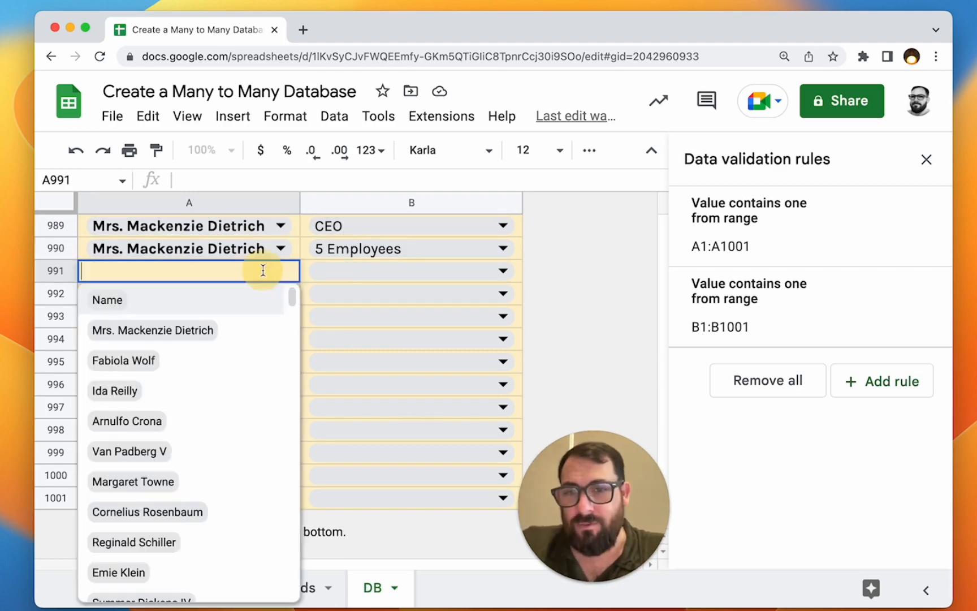
{"action": "left_click", "coordinate": [198, 371]}
{"action": "left_click", "coordinate": [361, 275]}
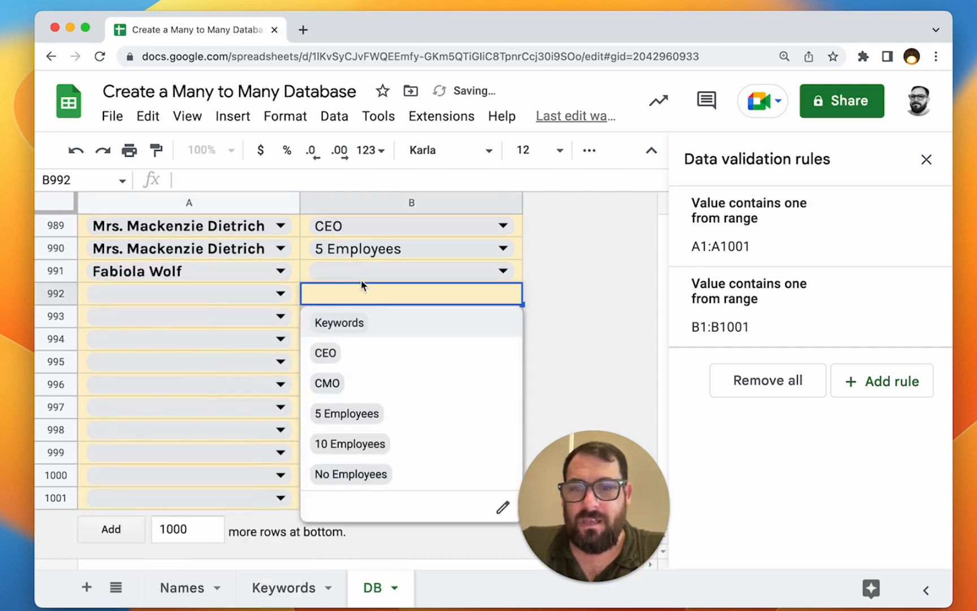
{"action": "left_click", "coordinate": [353, 328]}
{"action": "left_click", "coordinate": [369, 293]}
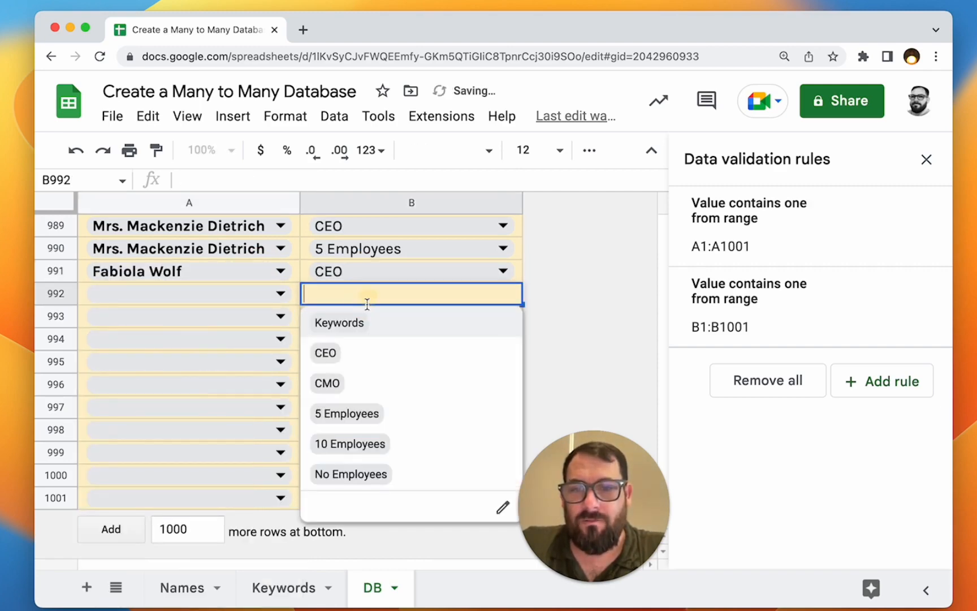
{"action": "left_click", "coordinate": [351, 443]}
{"action": "double_click", "coordinate": [251, 274]}
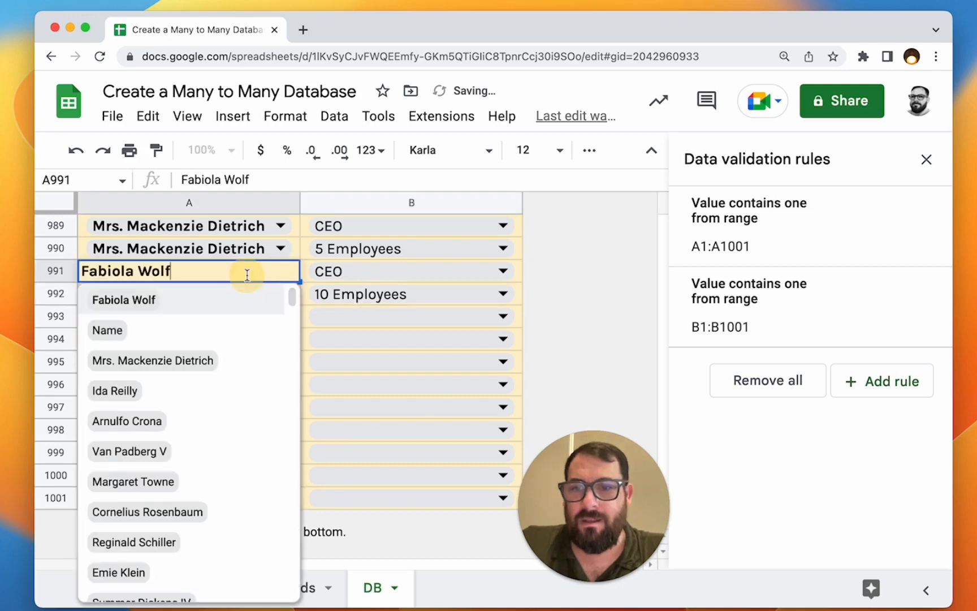
{"action": "key", "text": "Escape"}
{"action": "key", "text": "super+c"}
{"action": "key", "text": "Down"}
{"action": "key", "text": "super+v"}
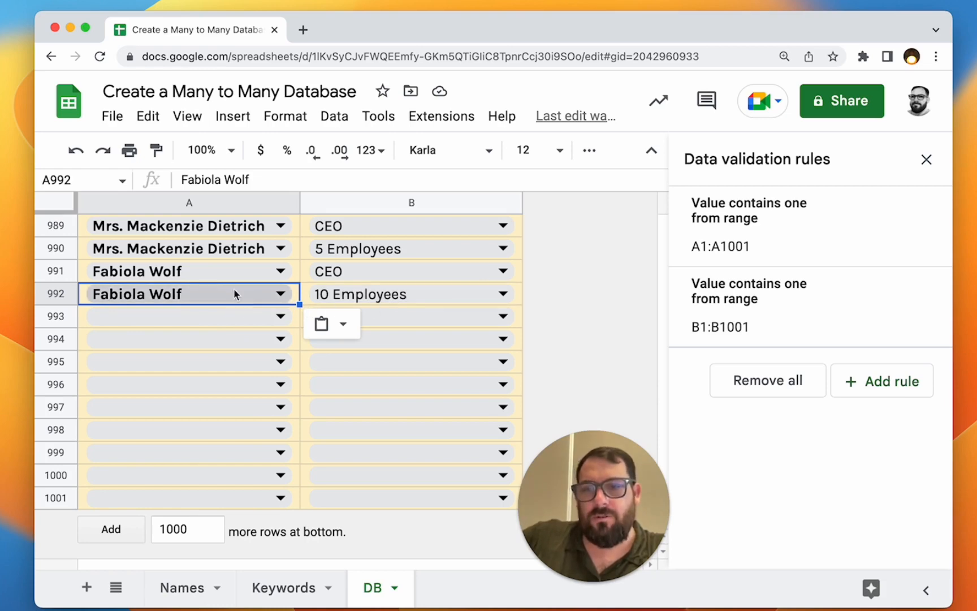
{"action": "left_click", "coordinate": [343, 324]}
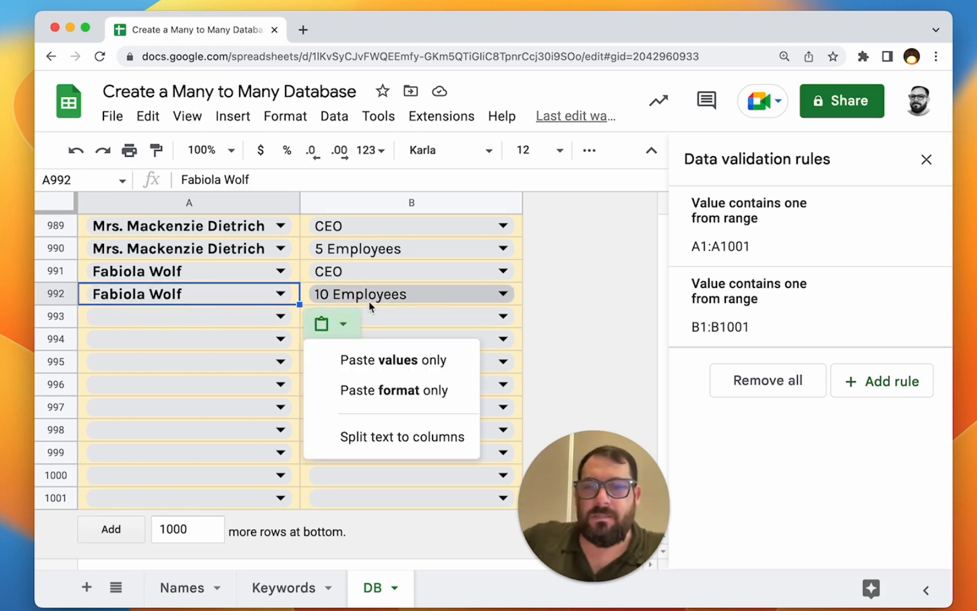
{"action": "left_click", "coordinate": [369, 298]}
{"action": "left_click", "coordinate": [362, 270]}
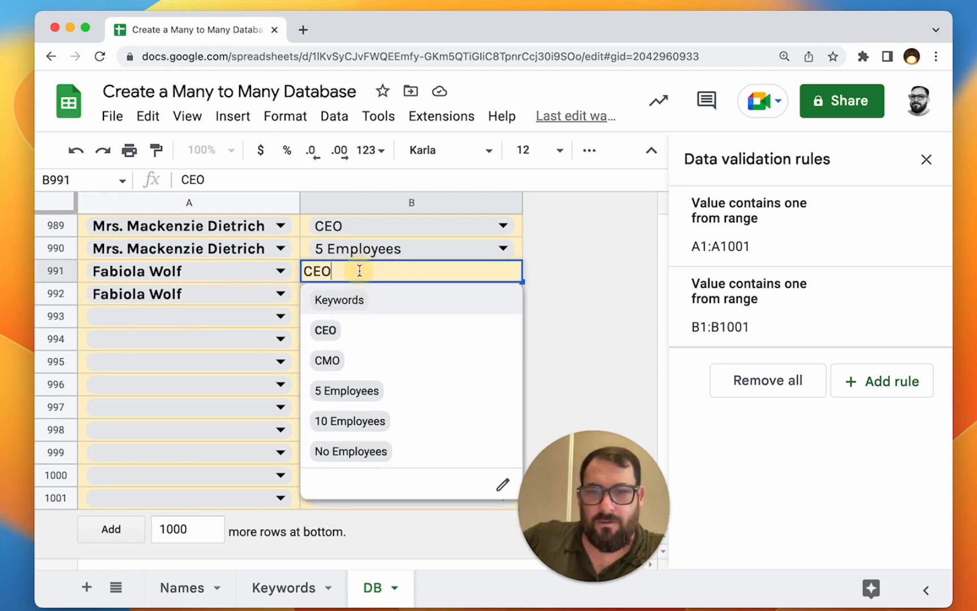
- Copy the contact and keyword pair from row 992 into row 994
{"action": "left_click", "coordinate": [272, 311]}
{"action": "key", "text": "Escape"}
{"action": "key", "text": "Up"}
{"action": "key", "text": "shift+Right"}
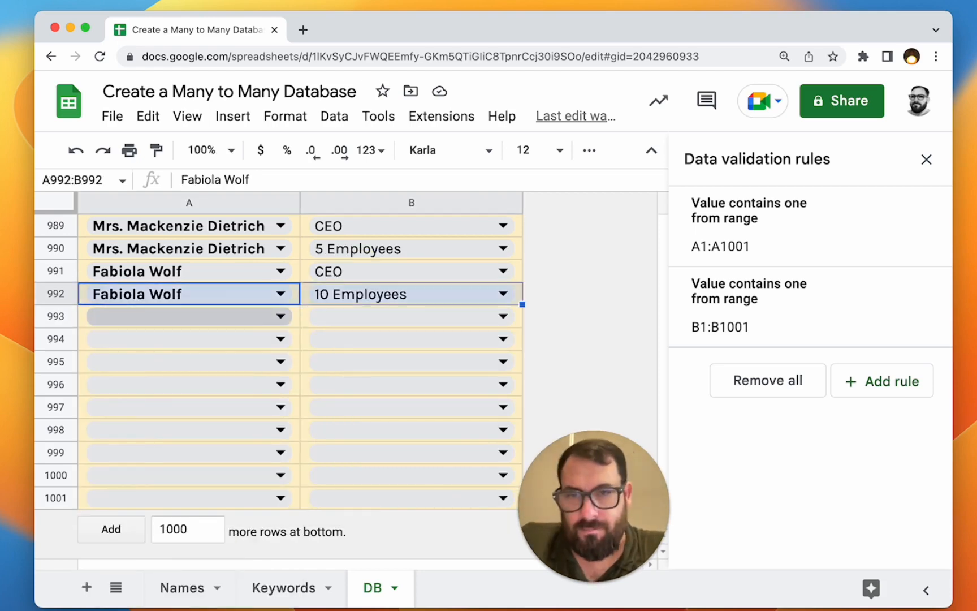
{"action": "key", "text": "super+c"}
{"action": "key", "text": "Down"}
{"action": "key", "text": "Down"}
{"action": "key", "text": "super+v"}
- Replace the contact in A992 with the fourth contact from the list and copy it into A993
{"action": "key", "text": "Up"}
{"action": "key", "text": "Up"}
{"action": "type", "text": "a"}
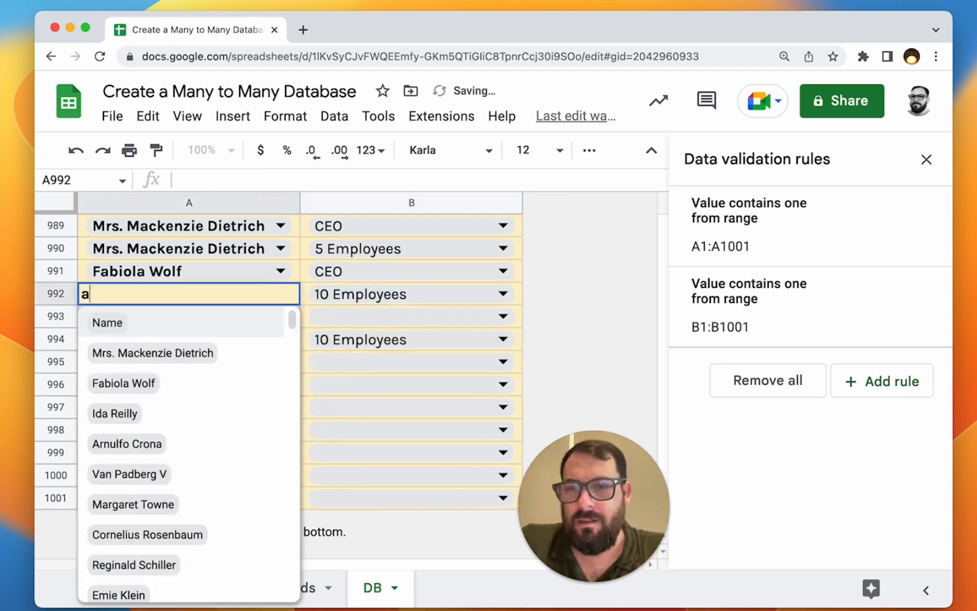
{"action": "left_click", "coordinate": [175, 323]}
{"action": "key", "text": "super+c"}
{"action": "key", "text": "Down"}
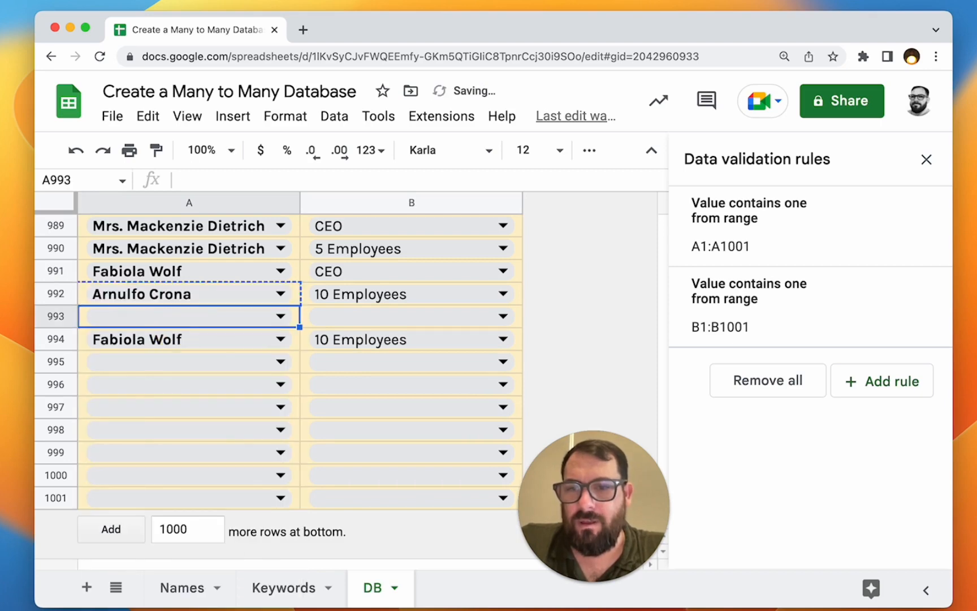
{"action": "key", "text": "super+v"}
- Set the keywords in B992 and B993 to CEO and No Employees
{"action": "key", "text": "Right"}
{"action": "key", "text": "Up"}
{"action": "type", "text": "CEO"}
{"action": "key", "text": "Return"}
{"action": "type", "text": "No Employees"}
{"action": "key", "text": "Return"}
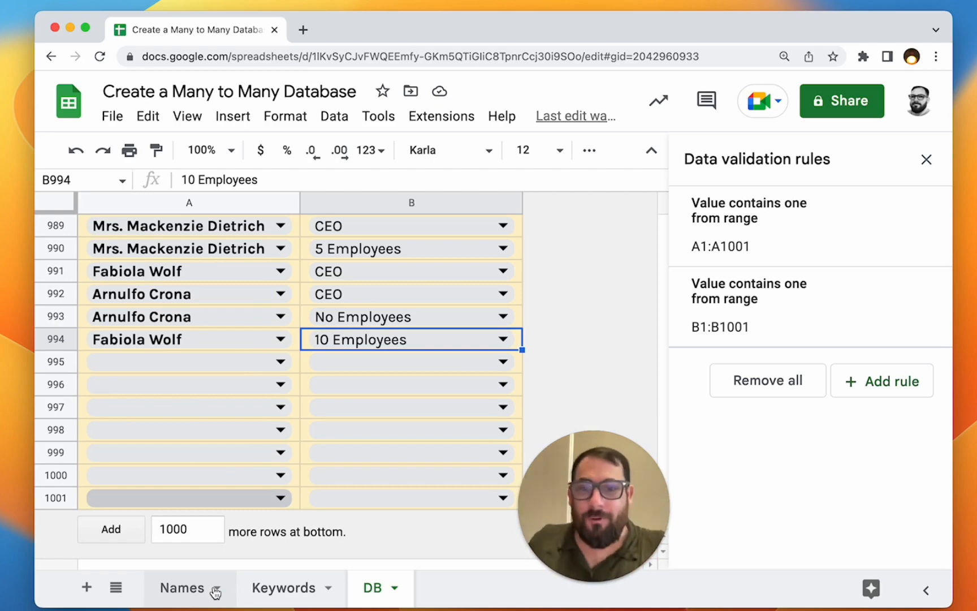
- On the Names sheet, start a formula in C2 below the Keywords header and close the data validation rules
{"action": "left_click", "coordinate": [182, 588]}
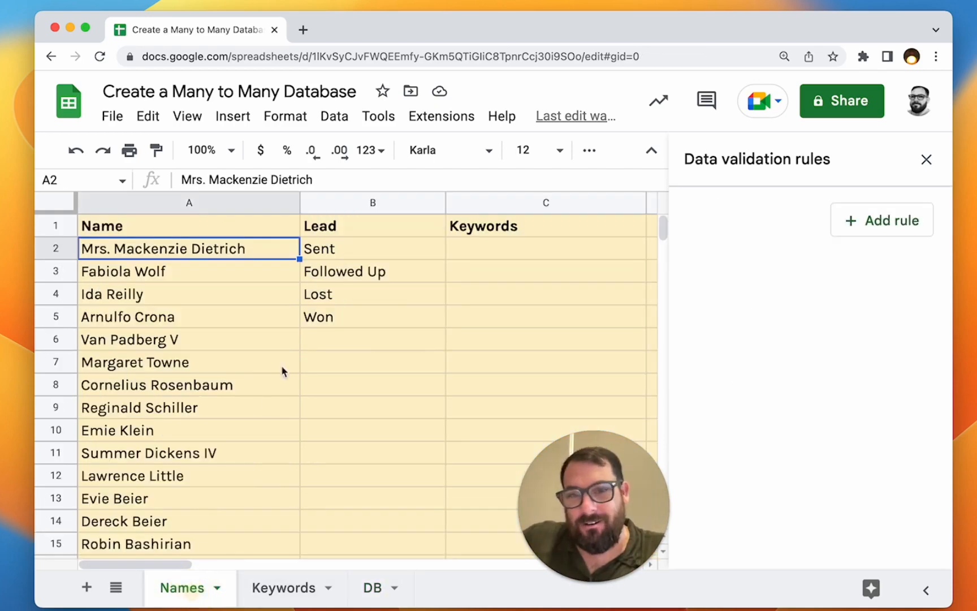
{"action": "left_click", "coordinate": [479, 249]}
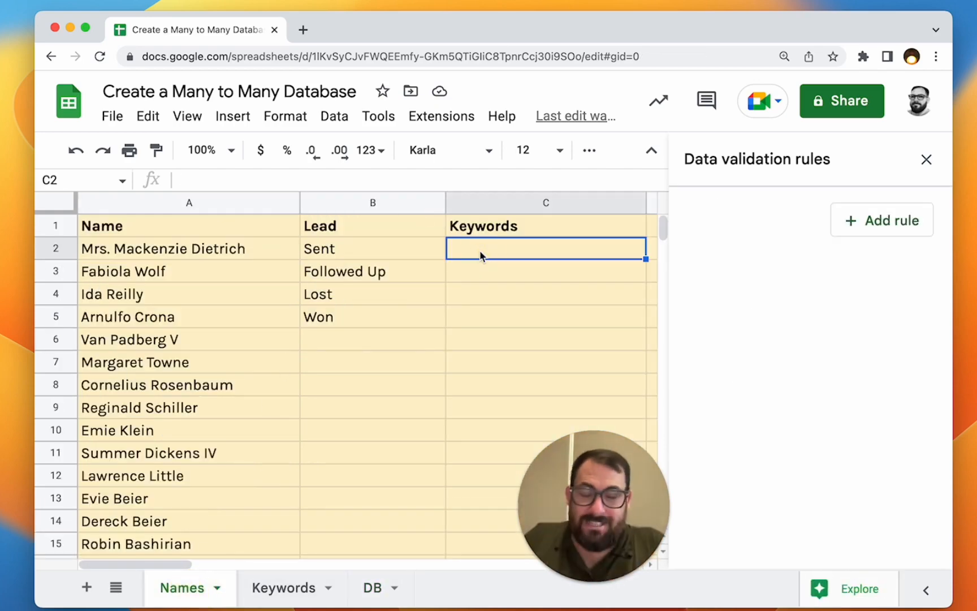
{"action": "double_click", "coordinate": [482, 250]}
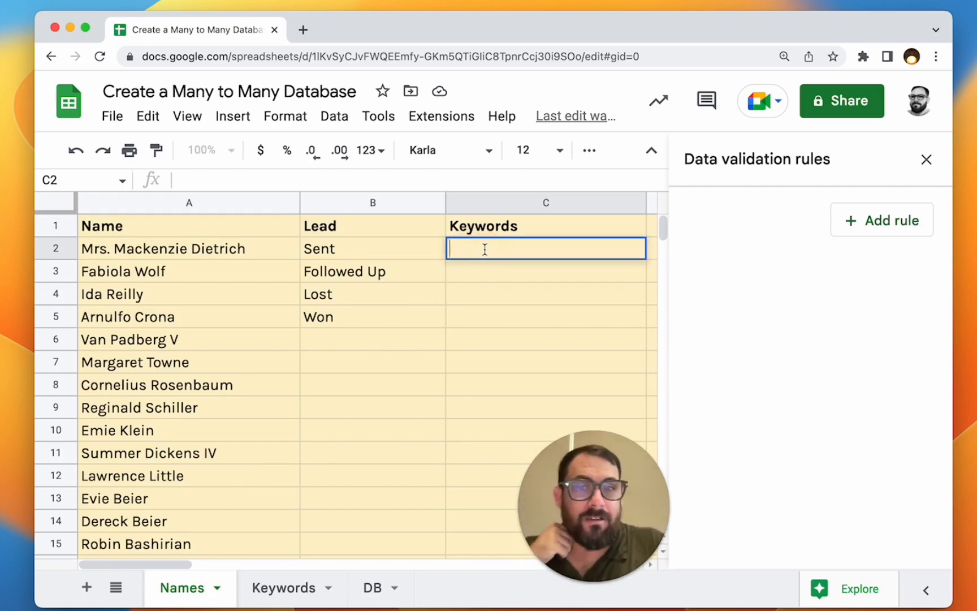
{"action": "type", "text": "="}
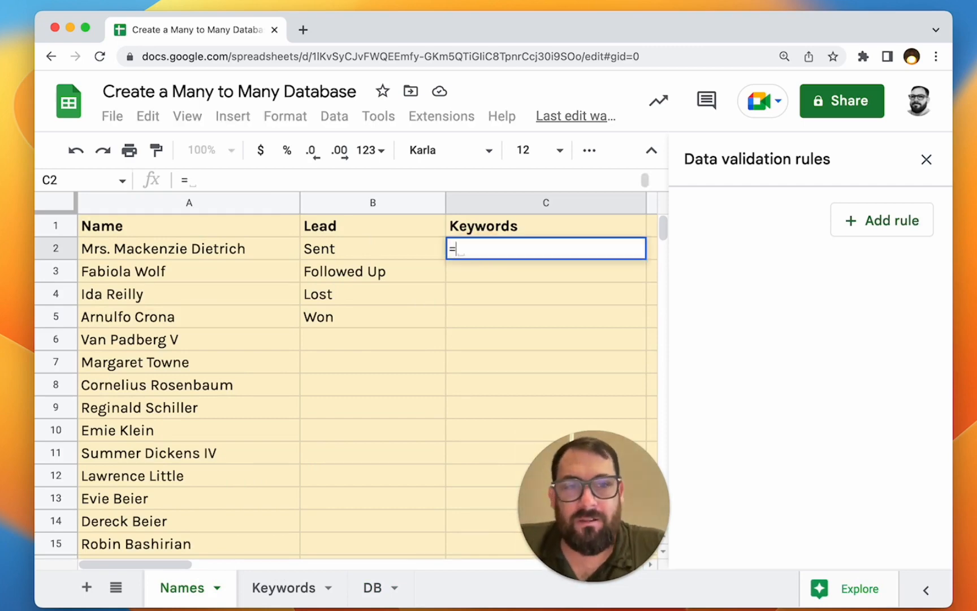
{"action": "left_click", "coordinate": [927, 159]}
{"action": "left_click_drag", "start_coordinate": [576, 492], "coordinate": [840, 479]}
{"action": "left_click", "coordinate": [504, 253]}
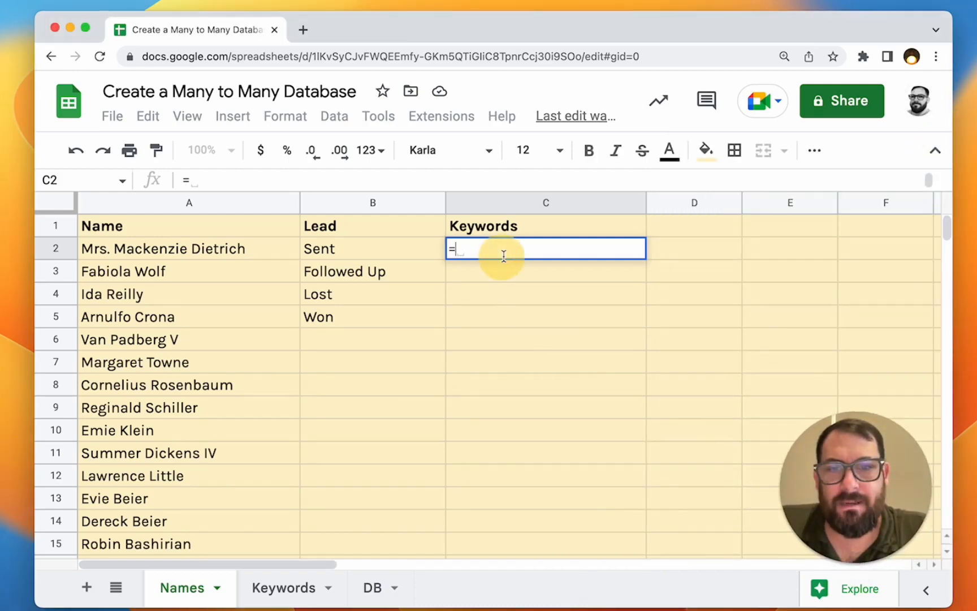
- Complete the C2 formula as =filter(DB!B:B,DB!A:A=A2) to pull the keywords linked to the contact in A2
{"action": "type", "text": "filter("}
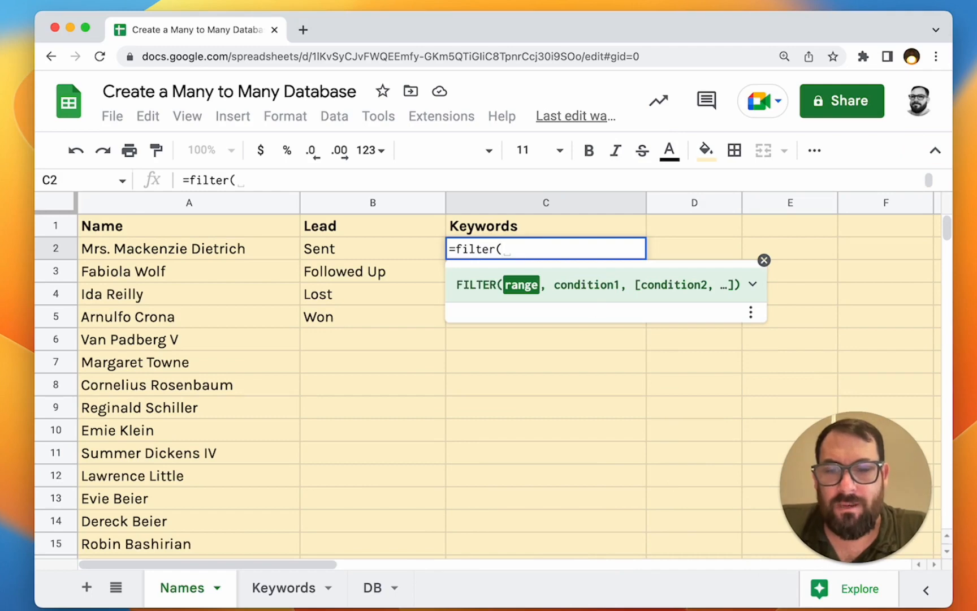
{"action": "type", "text": "DB!B"}
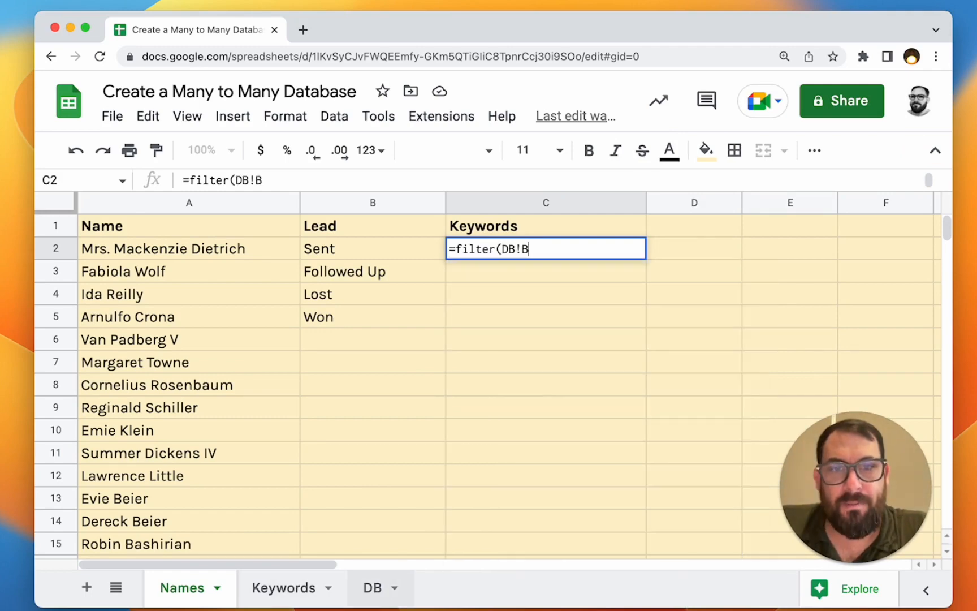
{"action": "type", "text": ":B"}
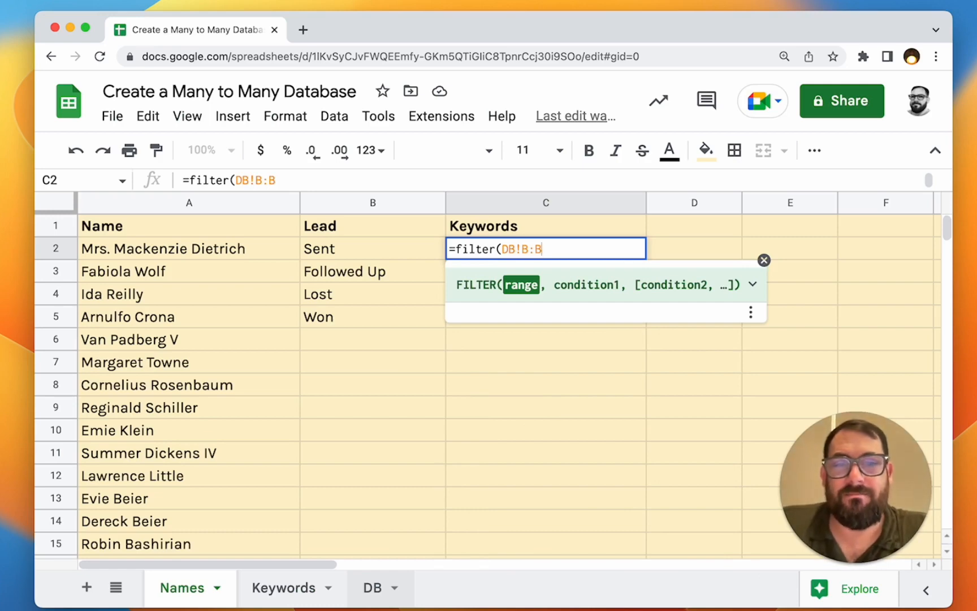
{"action": "type", "text": ", "}
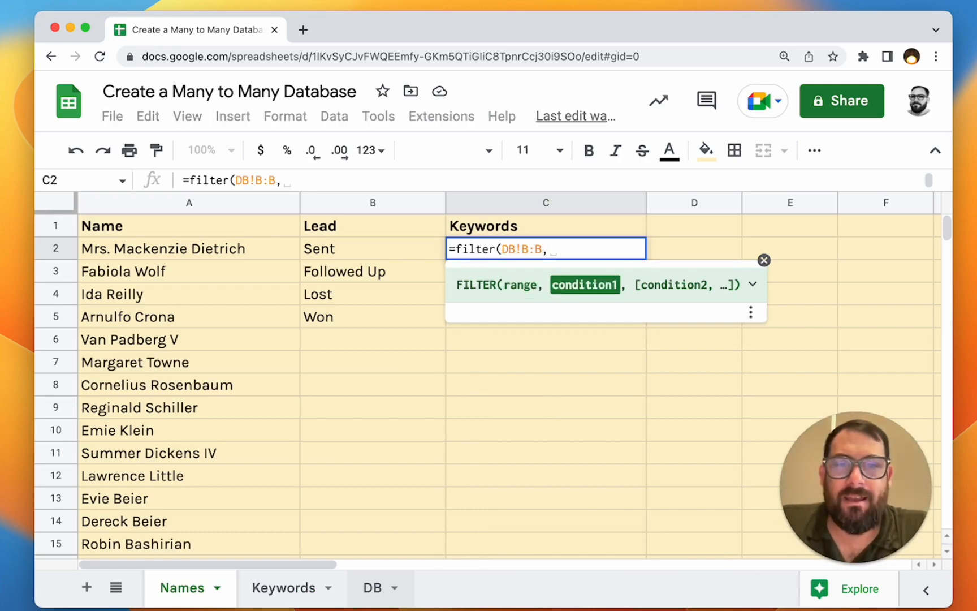
{"action": "type", "text": "DB!"}
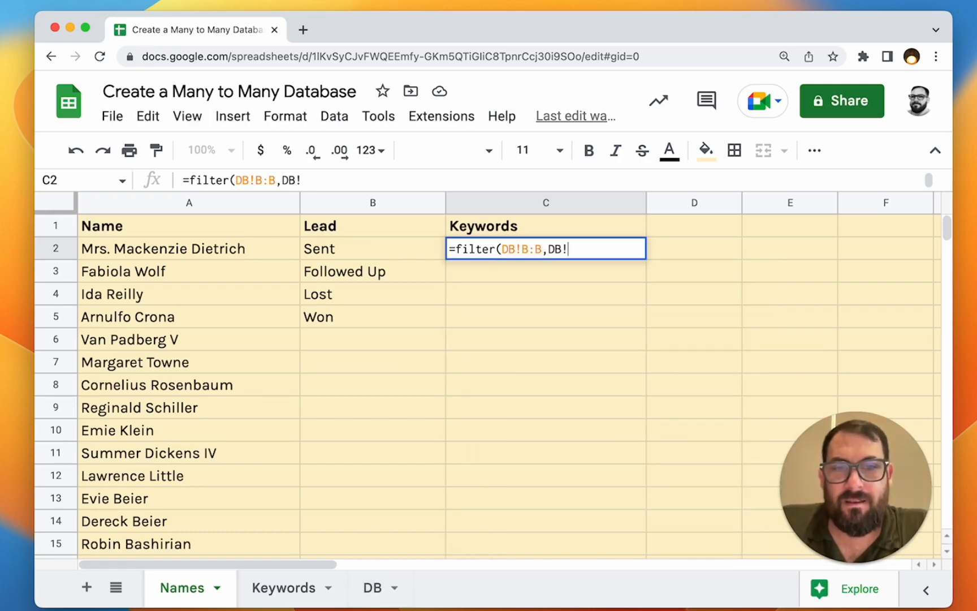
{"action": "type", "text": "A:A="}
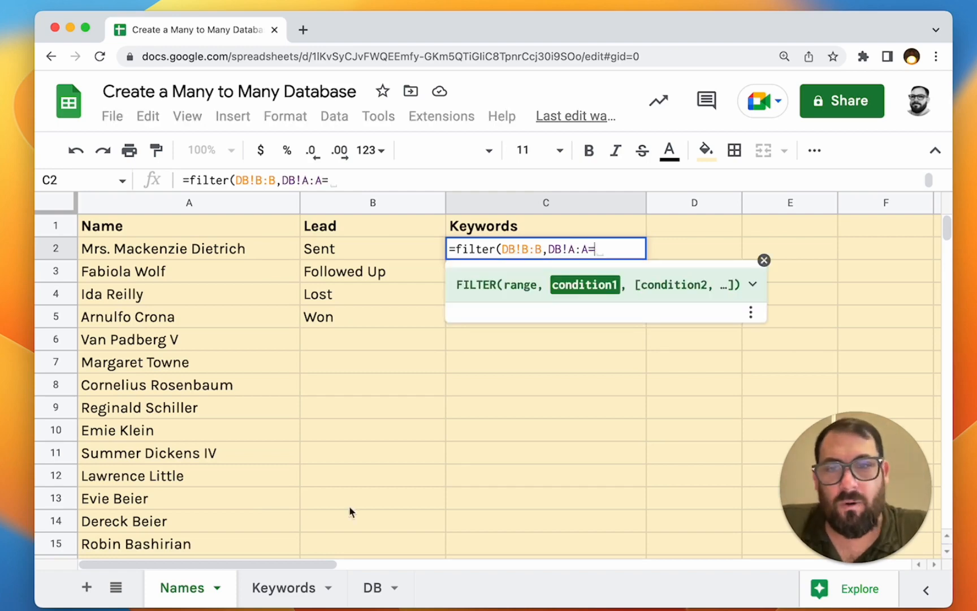
{"action": "left_click", "coordinate": [183, 252]}
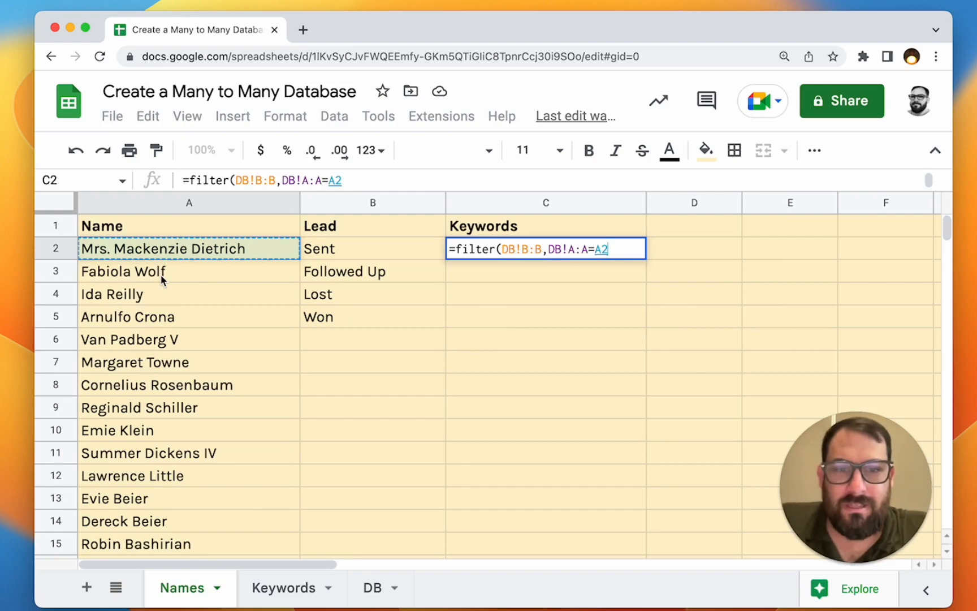
{"action": "type", "text": ","}
{"action": "key", "text": "BackSpace"}
{"action": "type", "text": ")"}
{"action": "key", "text": "Return"}
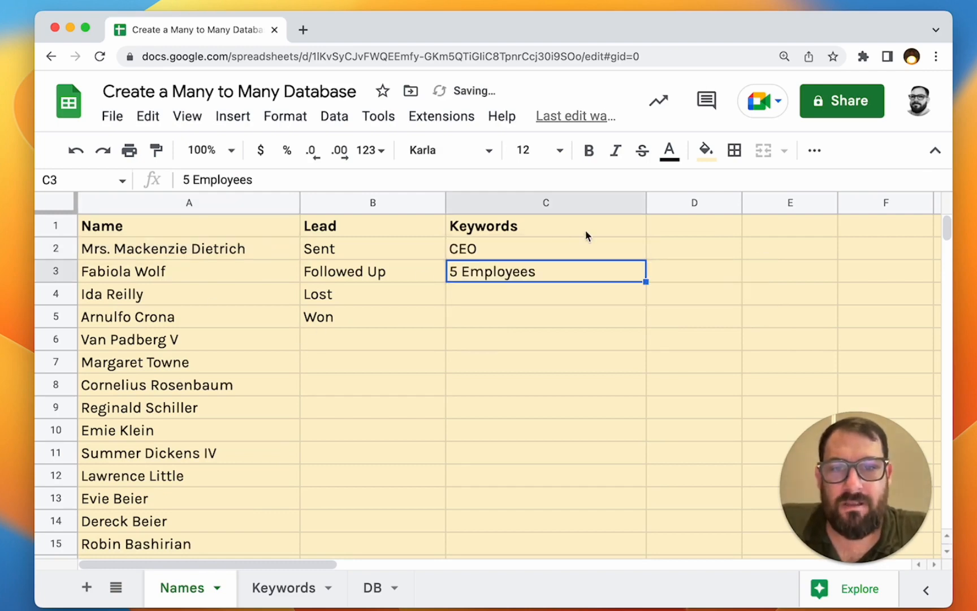
- Wrap the C2 formula in TRANSPOSE as =transpose(filter(DB!B:B,DB!A:A=A2)) so the keywords run across the row
{"action": "left_click", "coordinate": [552, 255]}
{"action": "double_click", "coordinate": [551, 256]}
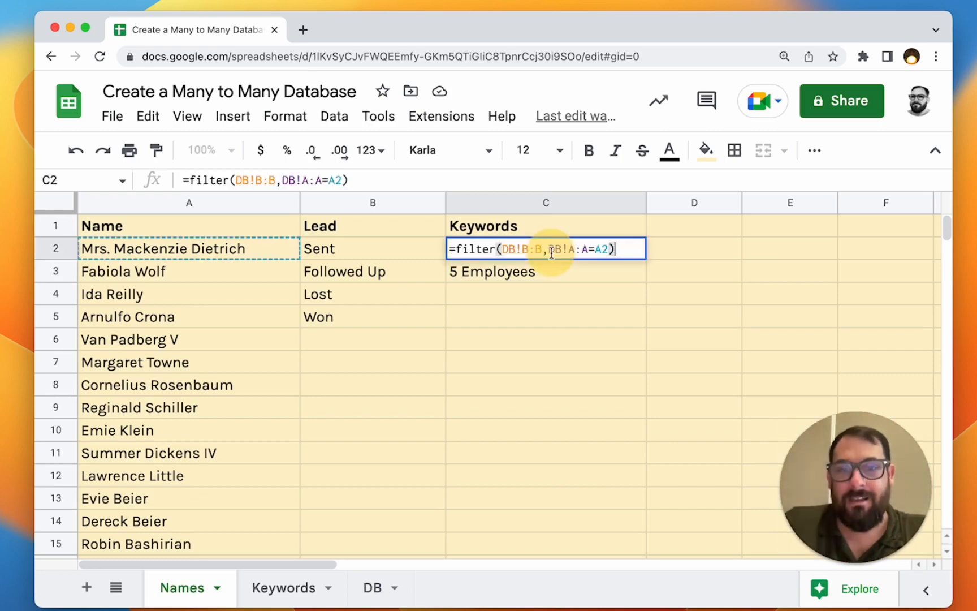
{"action": "type", "text": "transp"}
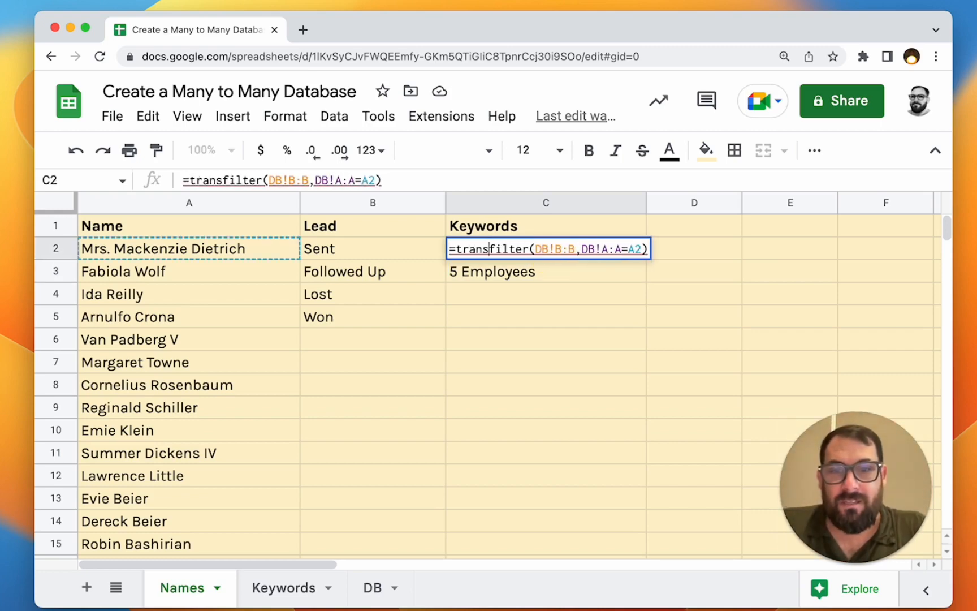
{"action": "type", "text": "ose("}
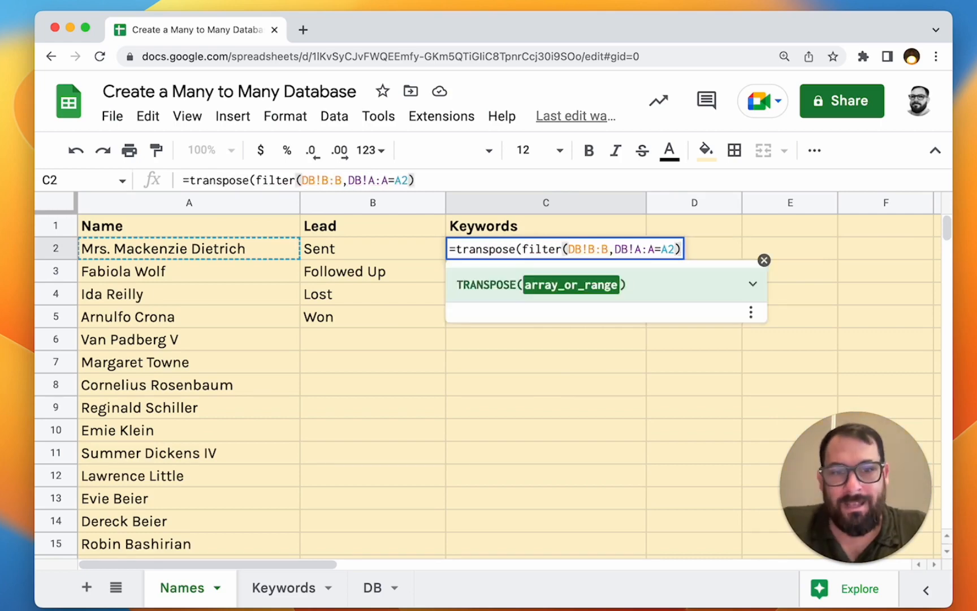
{"action": "key", "text": "End"}
{"action": "type", "text": ")"}
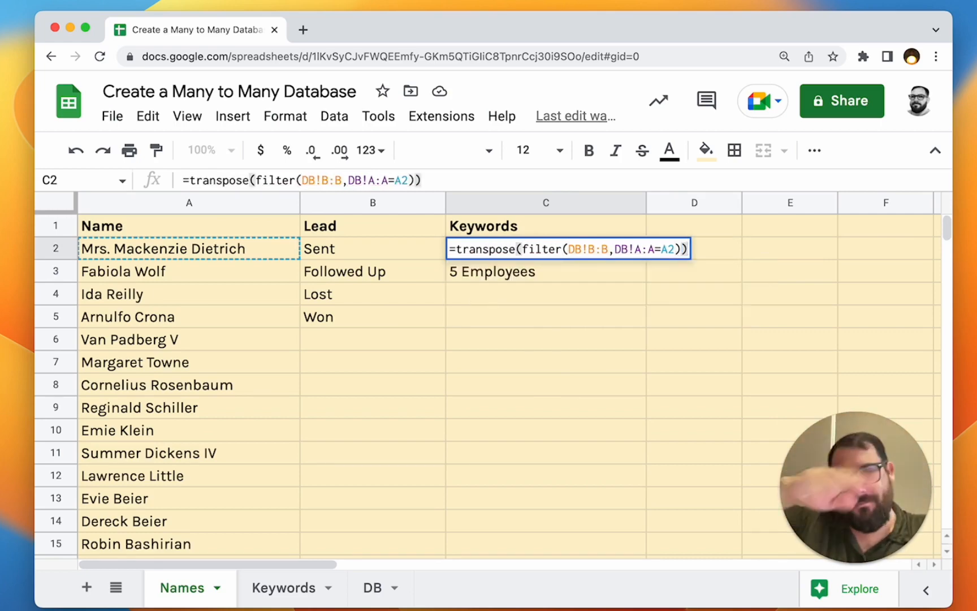
{"action": "key", "text": "Return"}
{"action": "key", "text": "Up"}
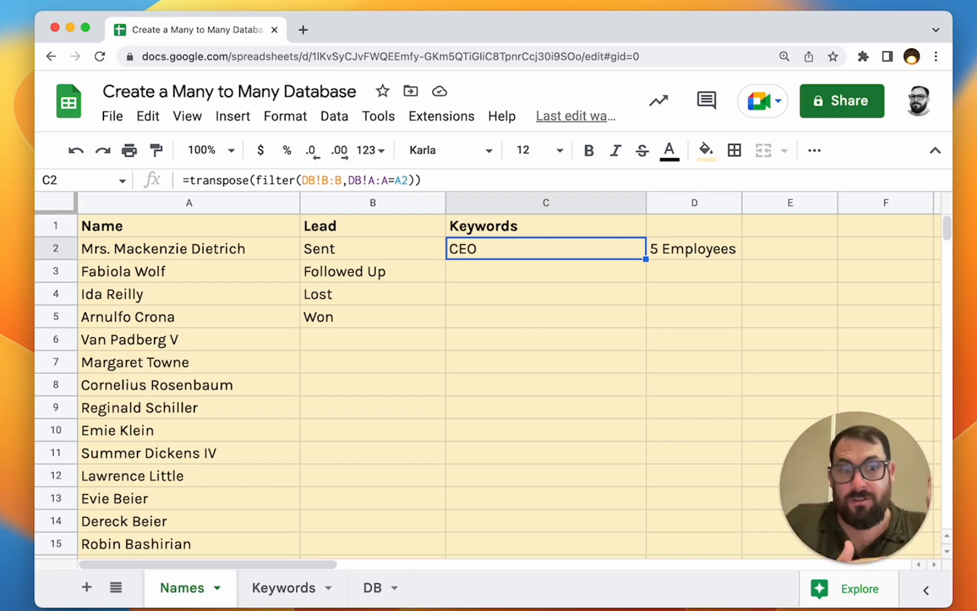
- Change the C2 formula to =join(",",filter(DB!B:B,DB!A:A=A2)) to combine the keywords in one comma-separated cell
{"action": "double_click", "coordinate": [502, 253]}
{"action": "double_click", "coordinate": [503, 249]}
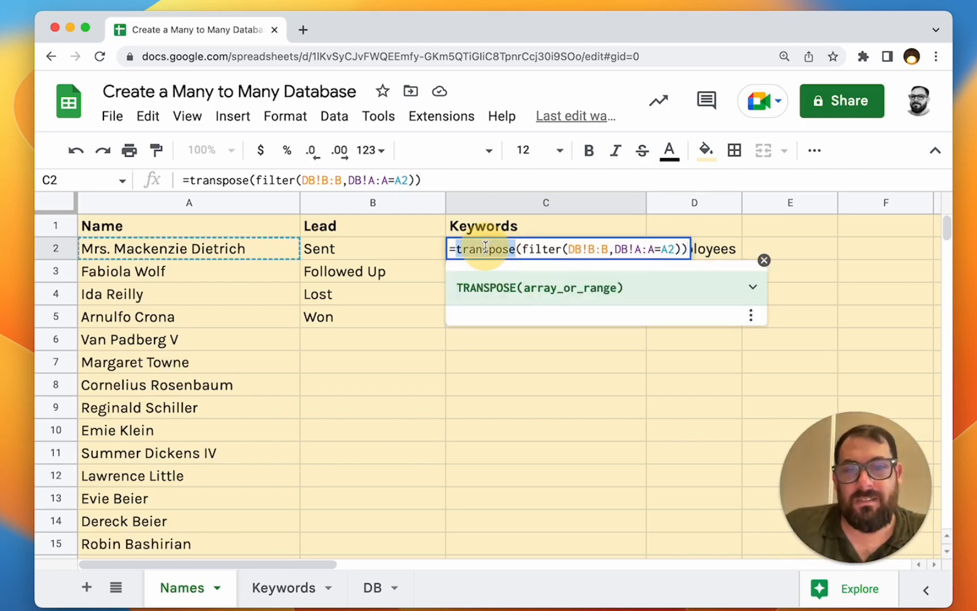
{"action": "type", "text": "join("}
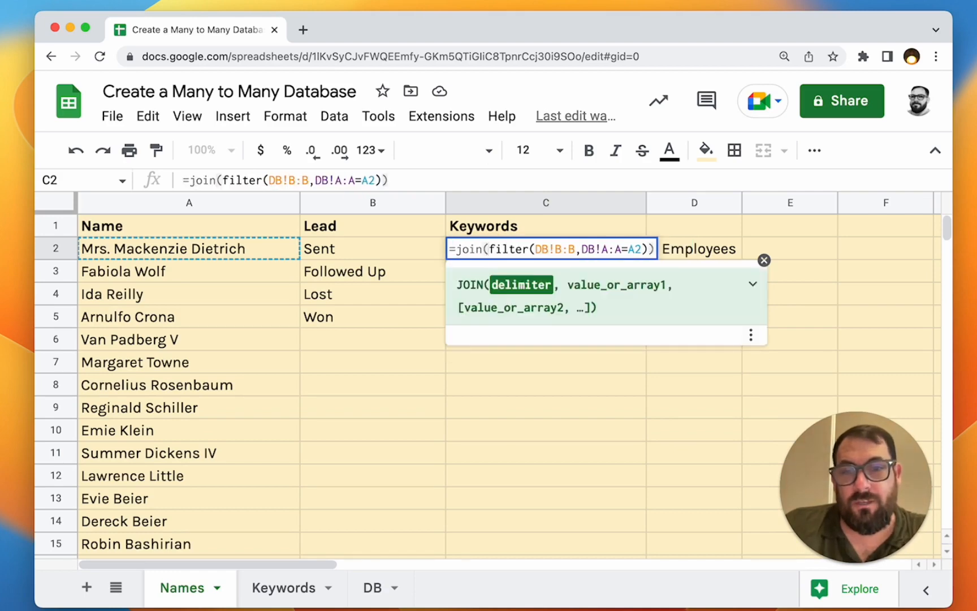
{"action": "type", "text": "\""}
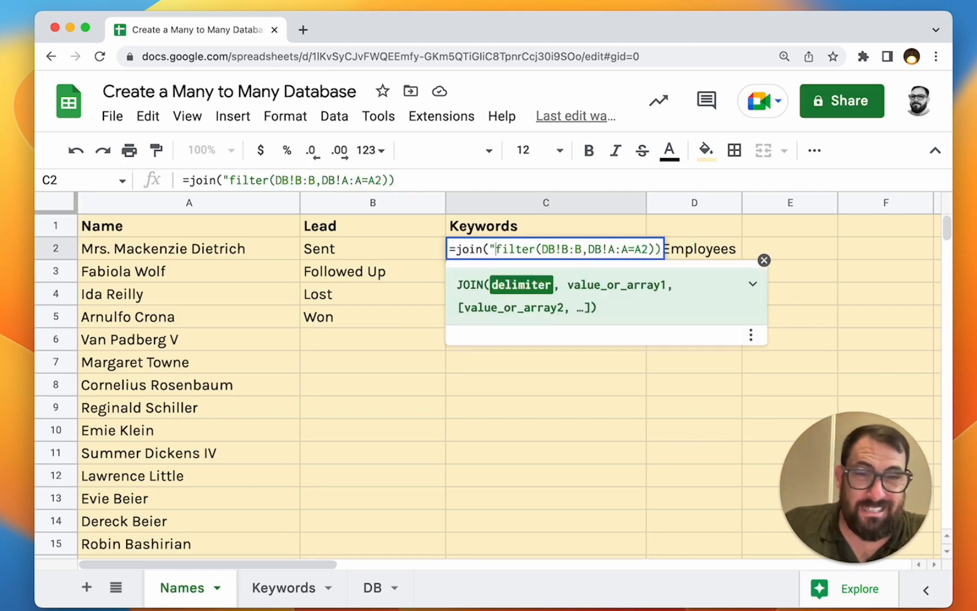
{"action": "type", "text": ",\","}
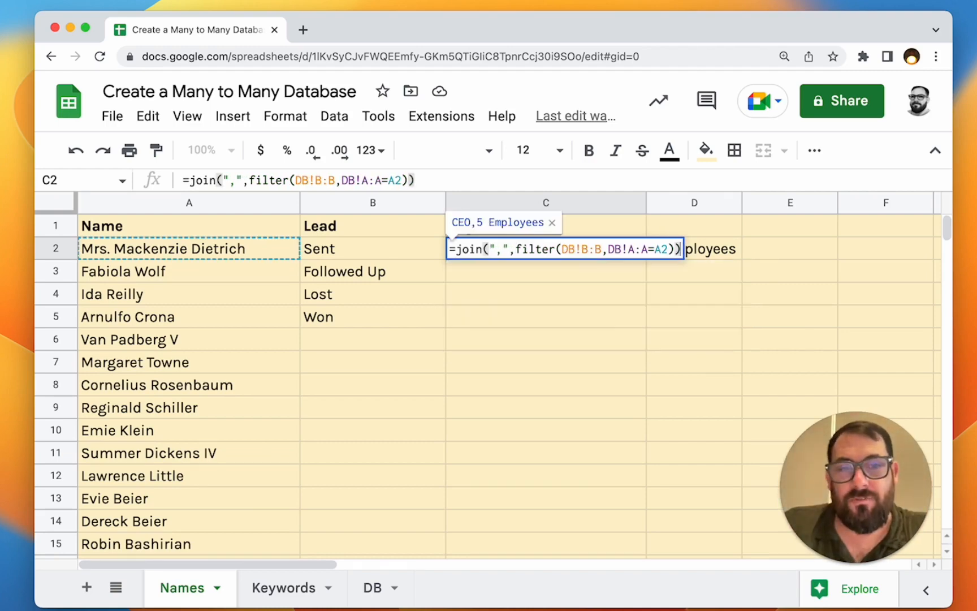
{"action": "key", "text": "Return"}
{"action": "left_click", "coordinate": [585, 248]}
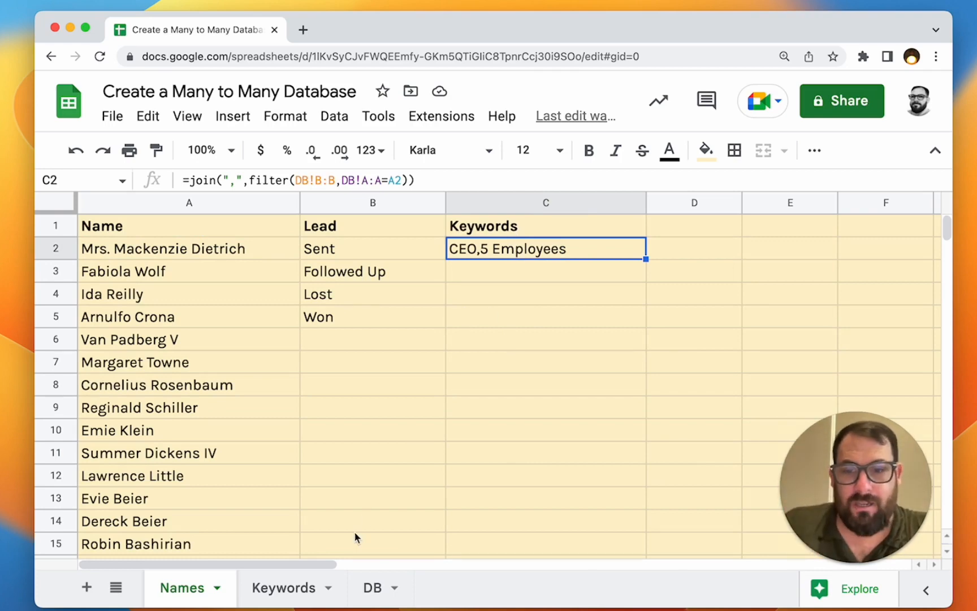
- On the DB sheet, link the first contact to CMO in row 995 and return to C2 on the Names sheet
{"action": "left_click", "coordinate": [373, 588]}
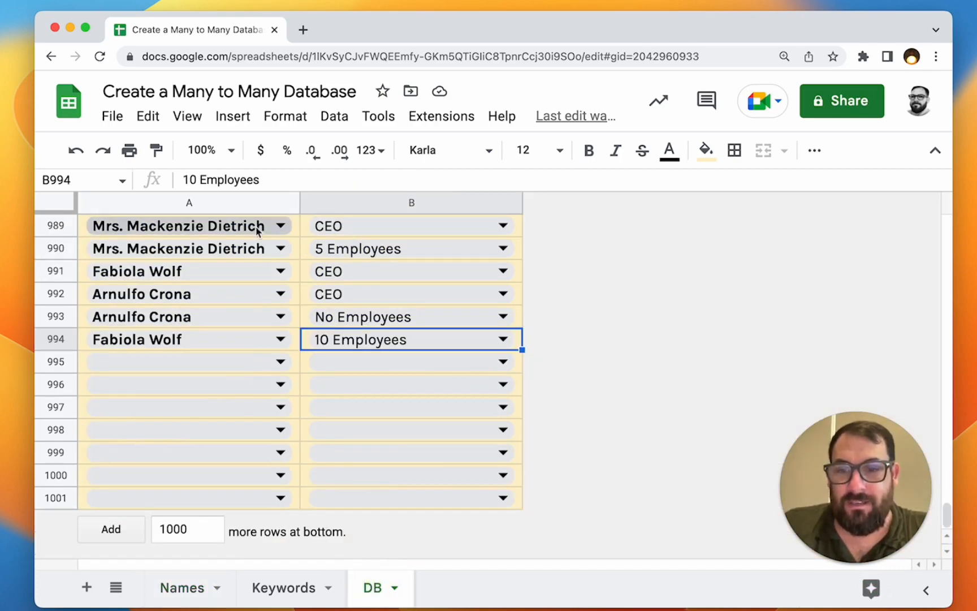
{"action": "left_click", "coordinate": [280, 362]}
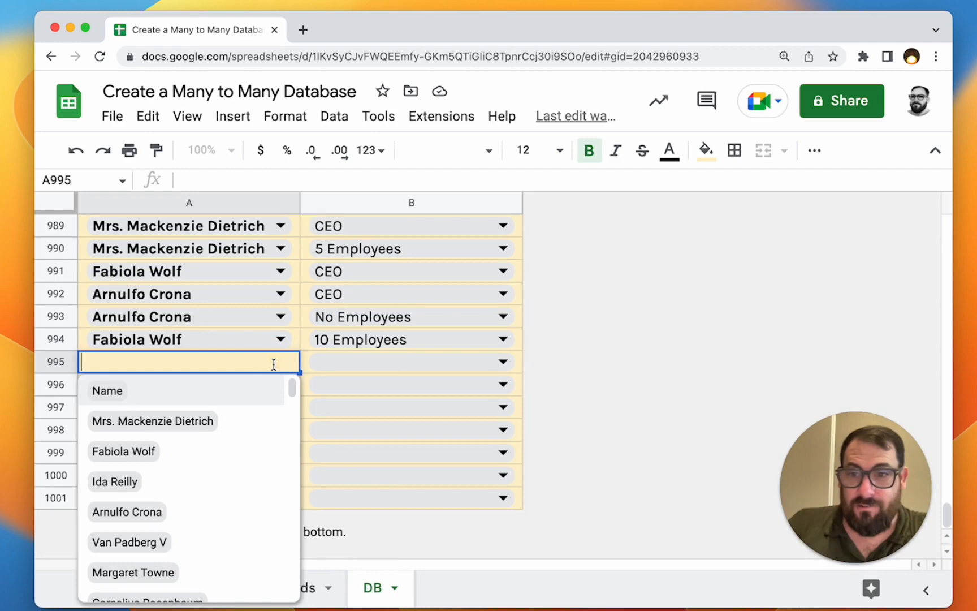
{"action": "left_click", "coordinate": [204, 428]}
{"action": "left_click", "coordinate": [375, 362]}
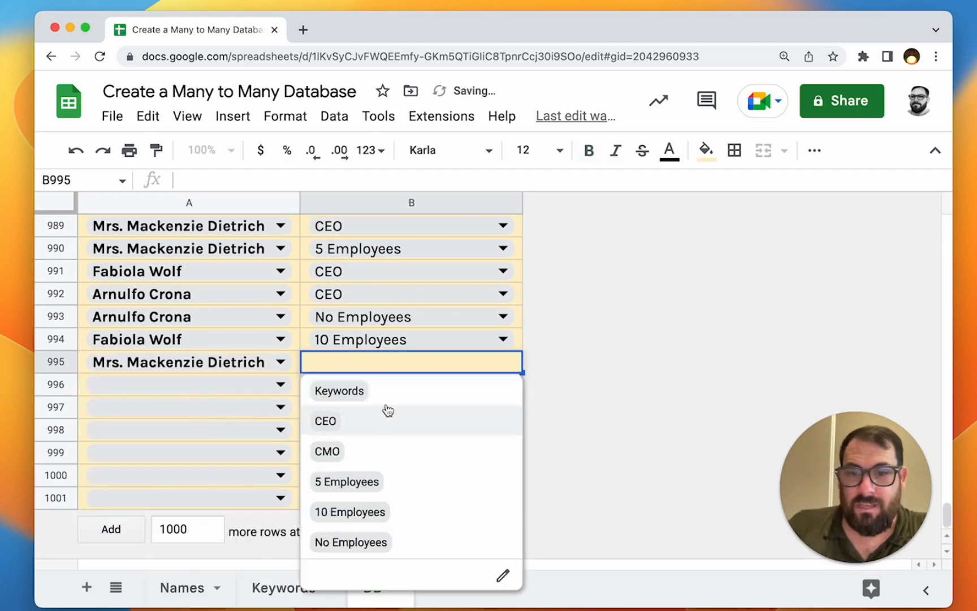
{"action": "left_click", "coordinate": [366, 452]}
{"action": "left_click", "coordinate": [209, 602]}
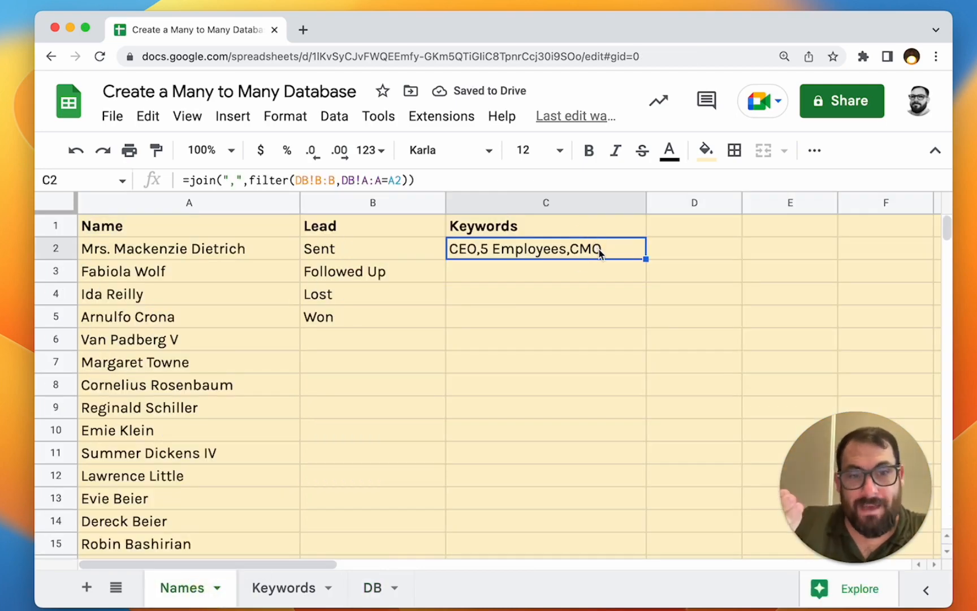
{"action": "left_click", "coordinate": [540, 254]}
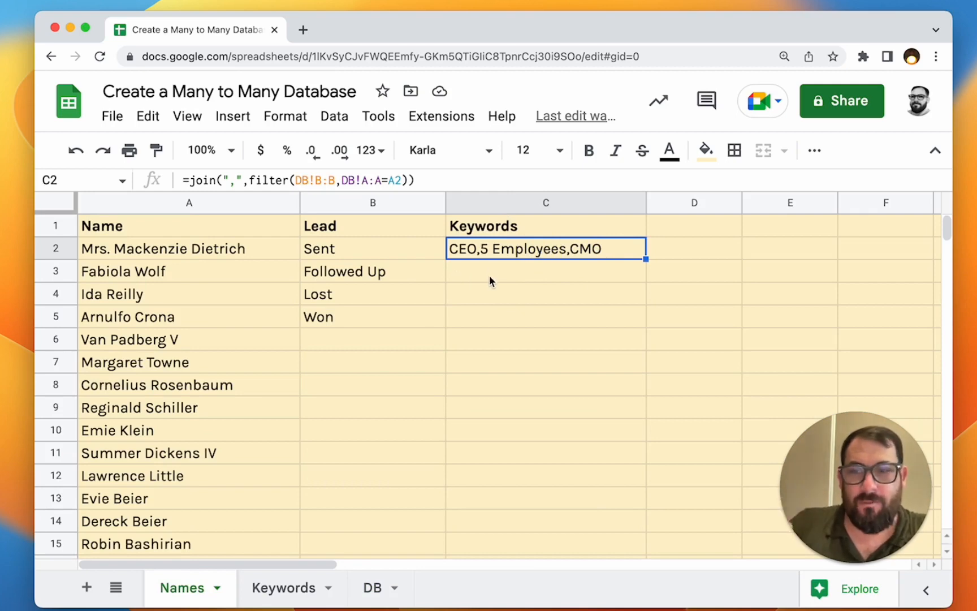
{"action": "left_click", "coordinate": [490, 280]}
{"action": "double_click", "coordinate": [531, 251]}
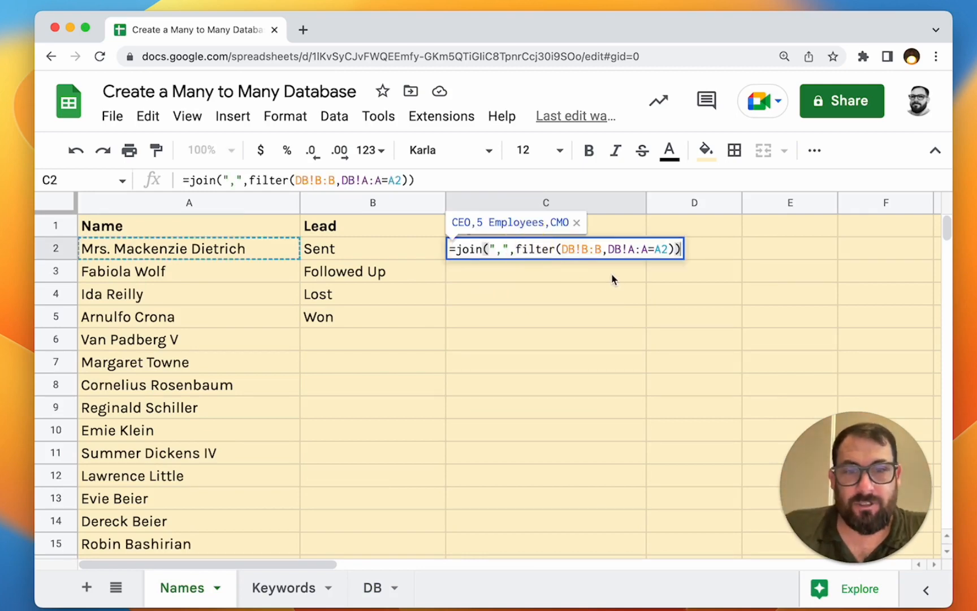
{"action": "key", "text": "Return"}
{"action": "left_click", "coordinate": [612, 257]}
{"action": "key", "text": "Delete"}
{"action": "key", "text": "cmd+z"}
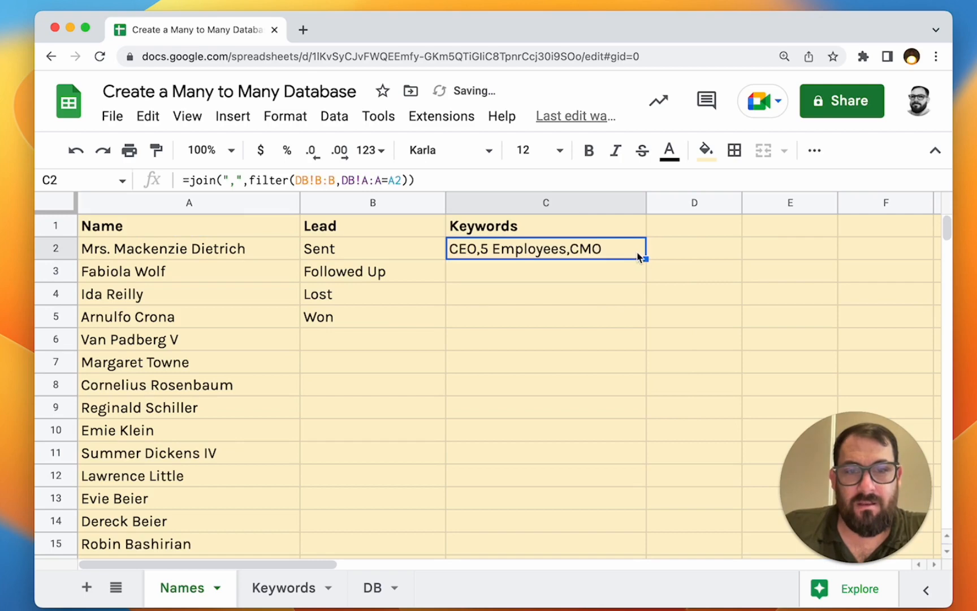
- Fill the JOIN formula from C2 down the Keywords column through C6
{"action": "left_click_drag", "start_coordinate": [645, 258], "coordinate": [647, 276]}
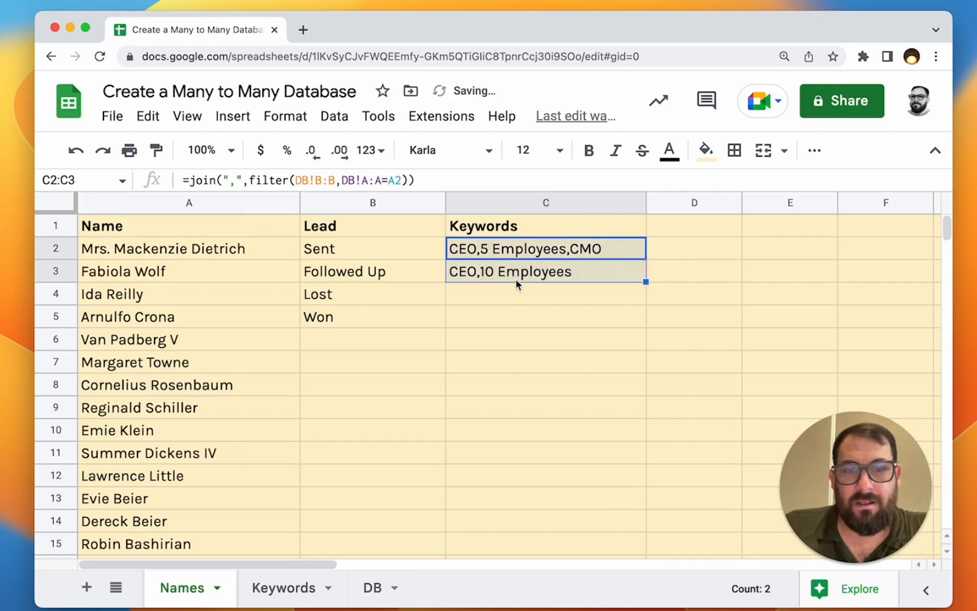
{"action": "left_click", "coordinate": [155, 276]}
{"action": "left_click", "coordinate": [611, 277]}
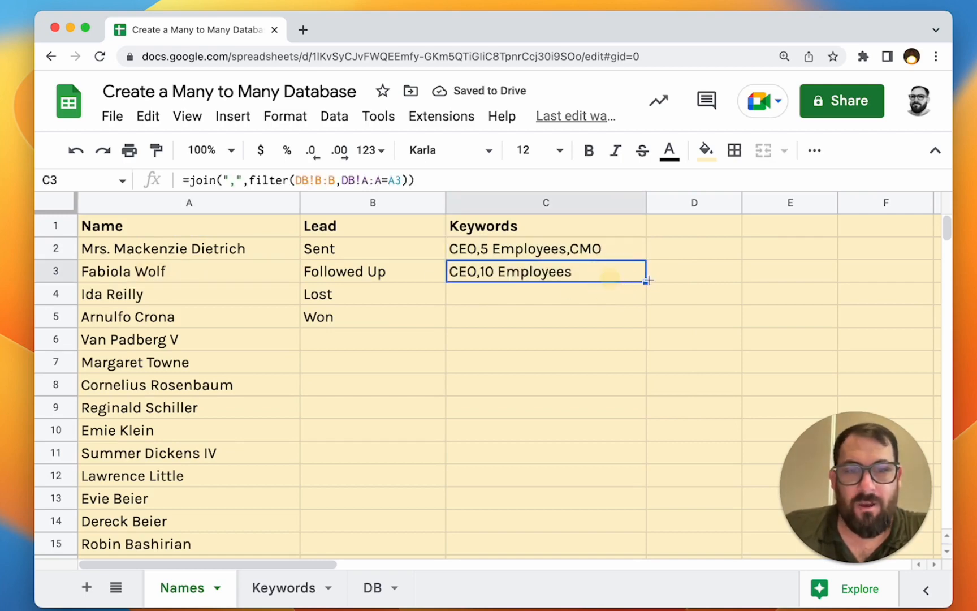
{"action": "left_click_drag", "start_coordinate": [647, 281], "coordinate": [646, 339]}
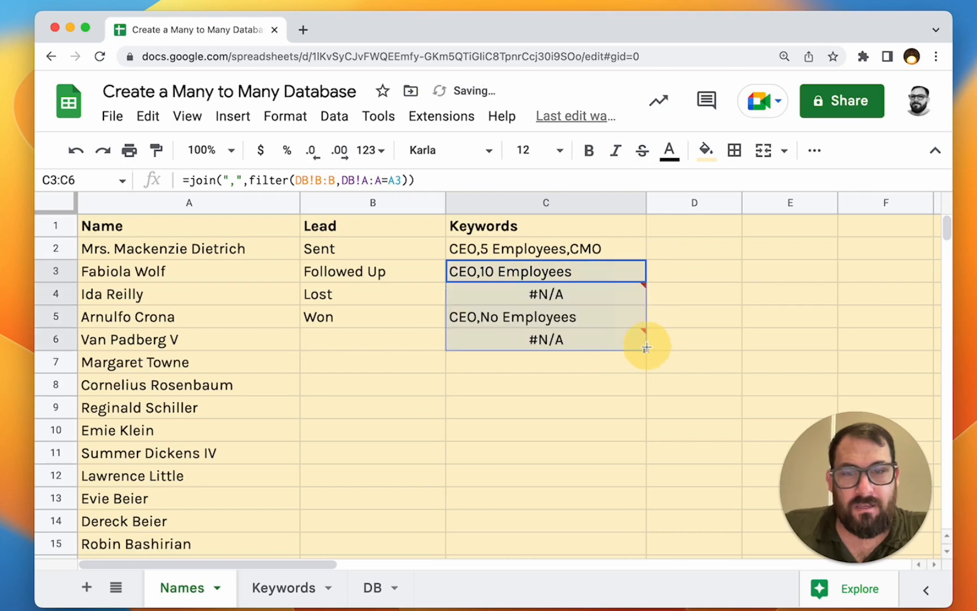
{"action": "left_click", "coordinate": [558, 300]}
- Wrap the C2 formula in IFNA with an empty fallback: =ifNA(join(",",filter(DB!B:B,DB!A:A=A2)),)
{"action": "left_click", "coordinate": [545, 248]}
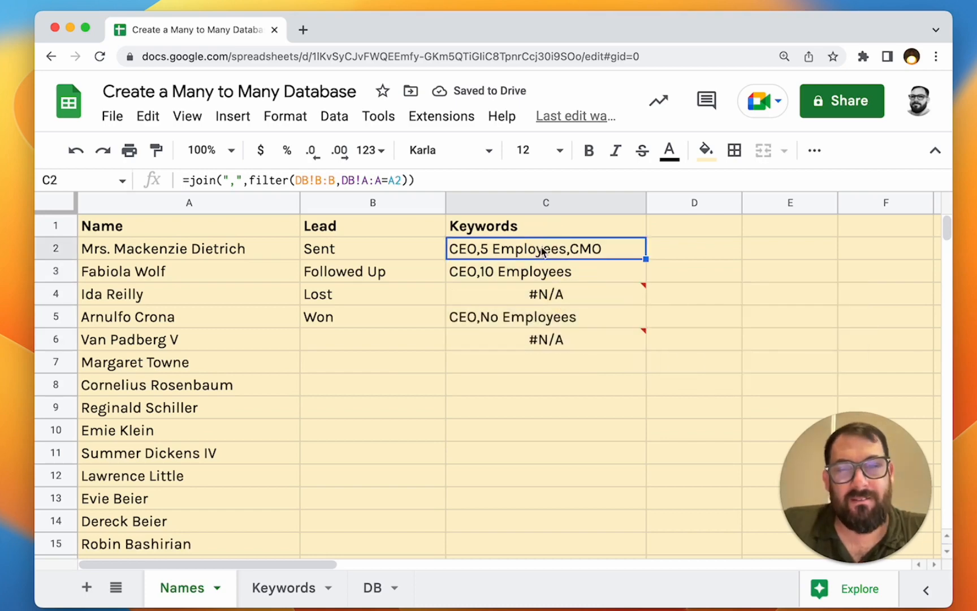
{"action": "double_click", "coordinate": [541, 247]}
{"action": "key", "text": "Home"}
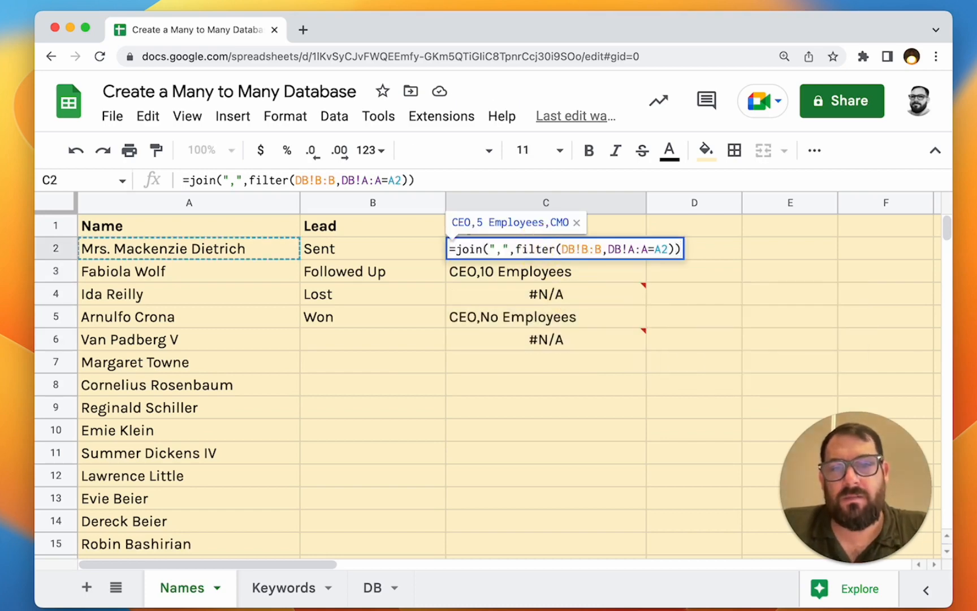
{"action": "key", "text": "Right"}
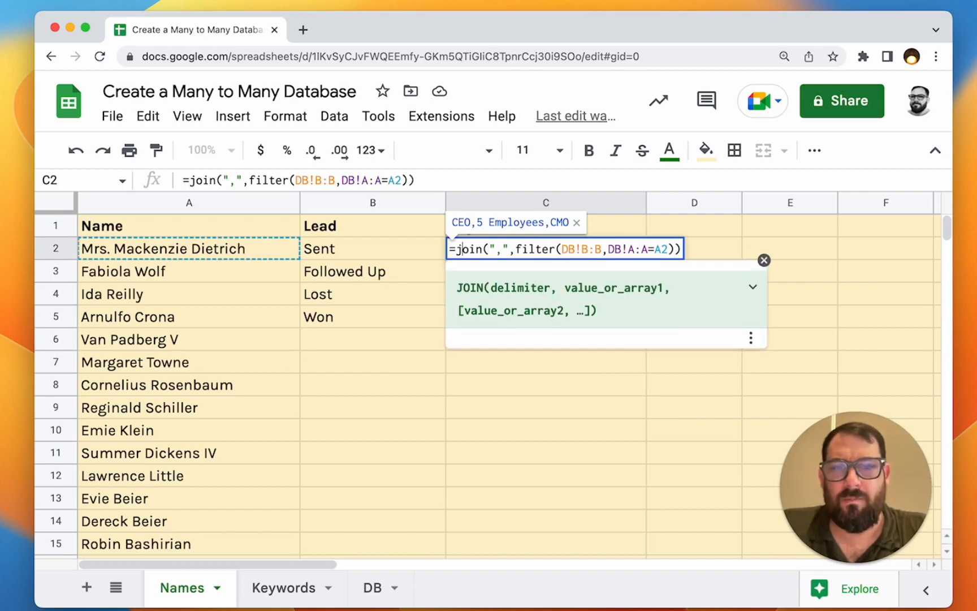
{"action": "key", "text": "Left"}
{"action": "key", "text": "Left"}
{"action": "type", "text": "ifNA("}
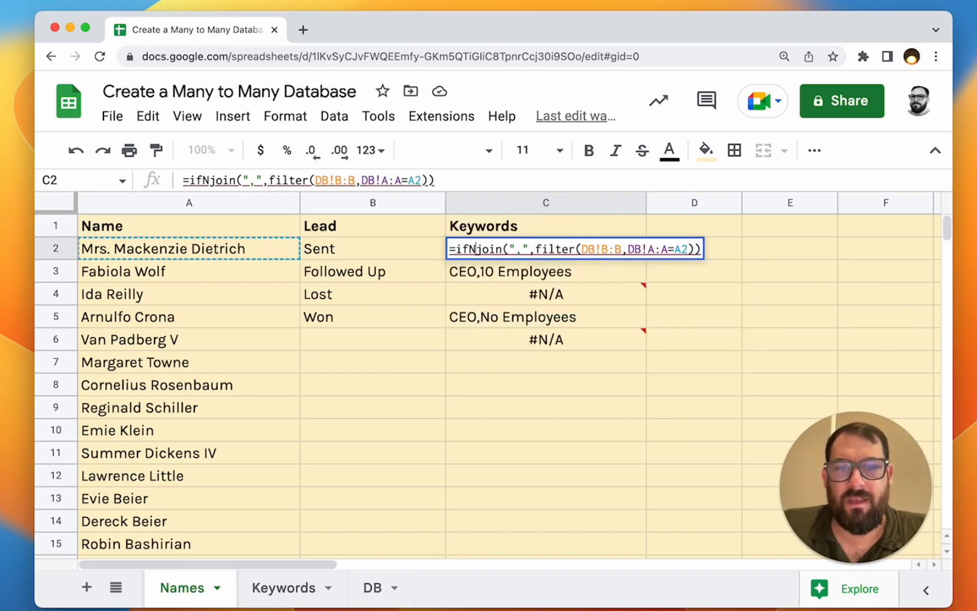
{"action": "key", "text": "super+Right"}
{"action": "type", "text": ","}
{"action": "key", "text": "Return"}
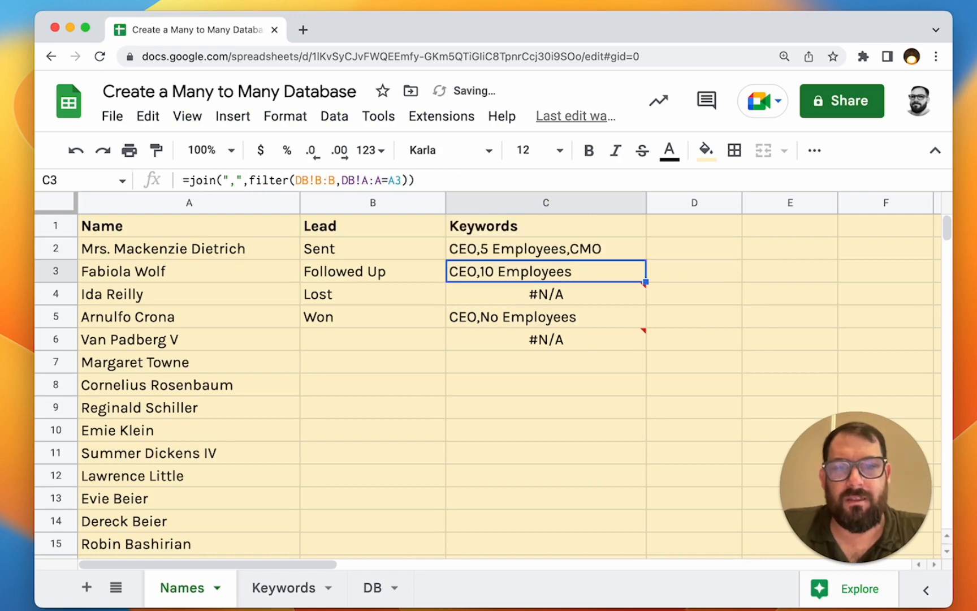
- Copy the IFNA formula from C2 into the Keywords cells below, down to C7
{"action": "key", "text": "Up"}
{"action": "key", "text": "super+c"}
{"action": "key", "text": "super+Down"}
{"action": "key", "text": "Up"}
{"action": "key", "text": "Up"}
{"action": "key", "text": "super+v"}
{"action": "key", "text": "Down"}
{"action": "key", "text": "super+v"}
{"action": "key", "text": "Down"}
{"action": "key", "text": "super+v"}
{"action": "key", "text": "Down"}
{"action": "key", "text": "super+v"}
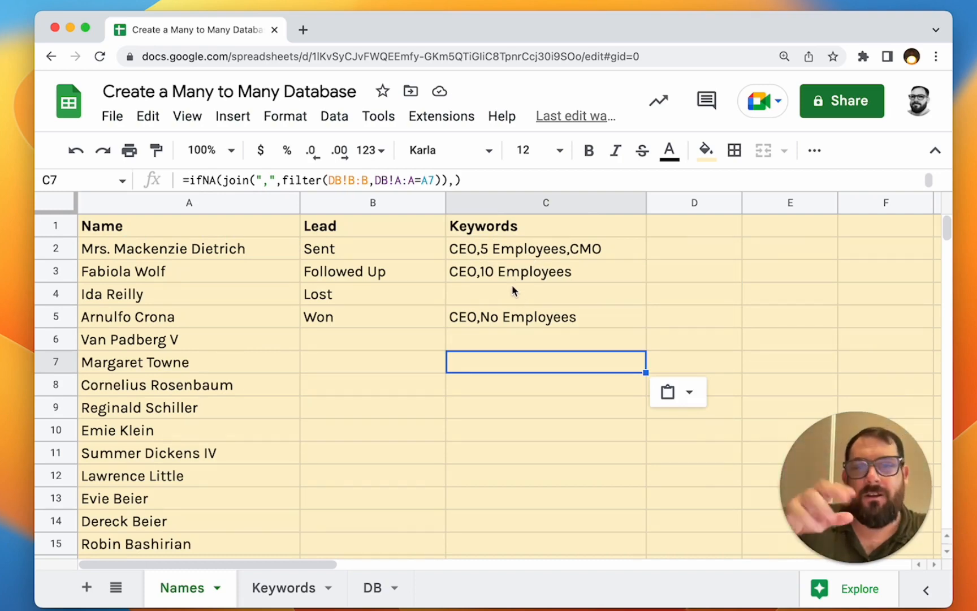
- Set the IFNA fallback in C2 to "no keywords" and copy the formula down to C6
{"action": "left_click", "coordinate": [507, 255]}
{"action": "double_click", "coordinate": [507, 255]}
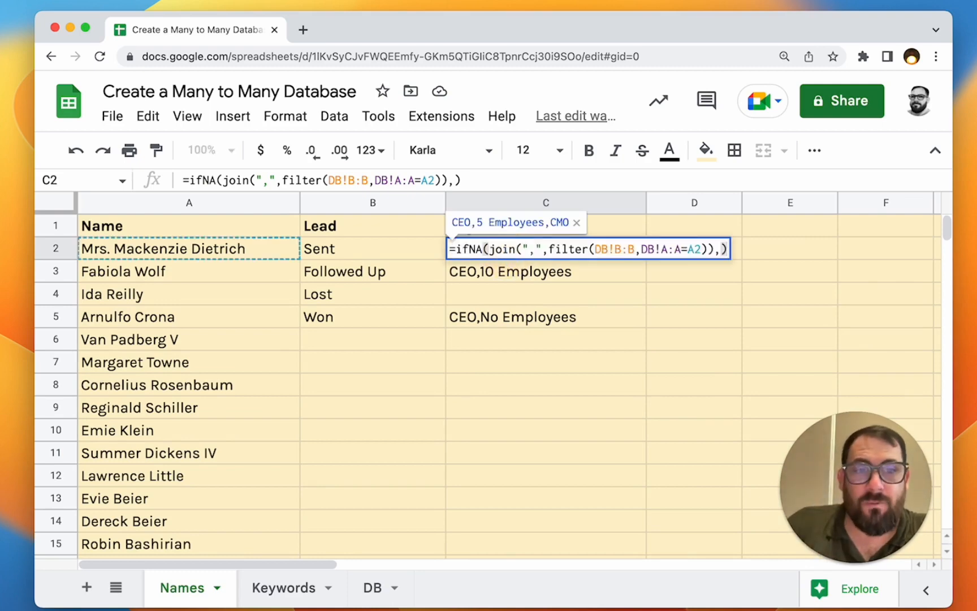
{"action": "type", "text": "\"no keywor"}
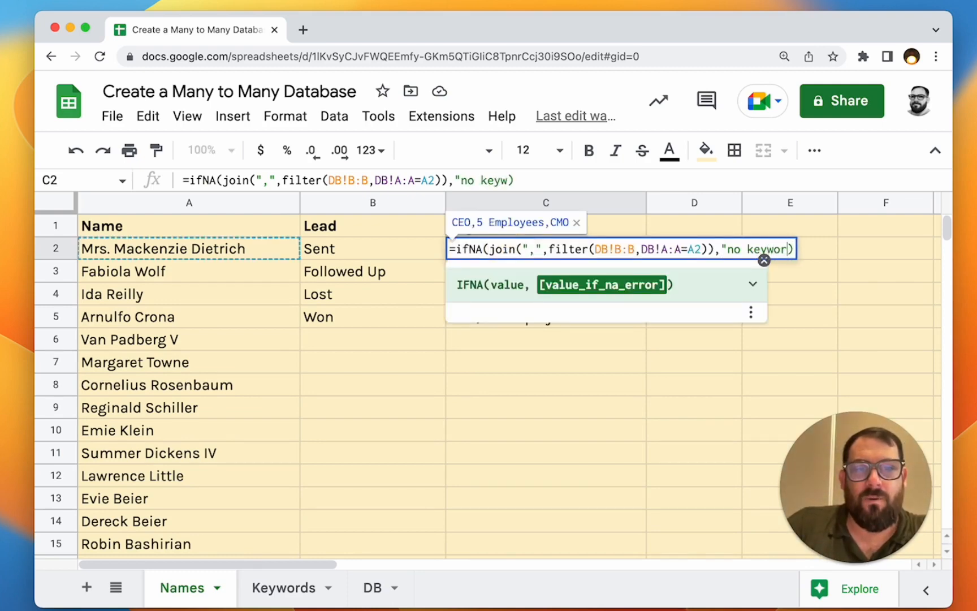
{"action": "type", "text": "ds\""}
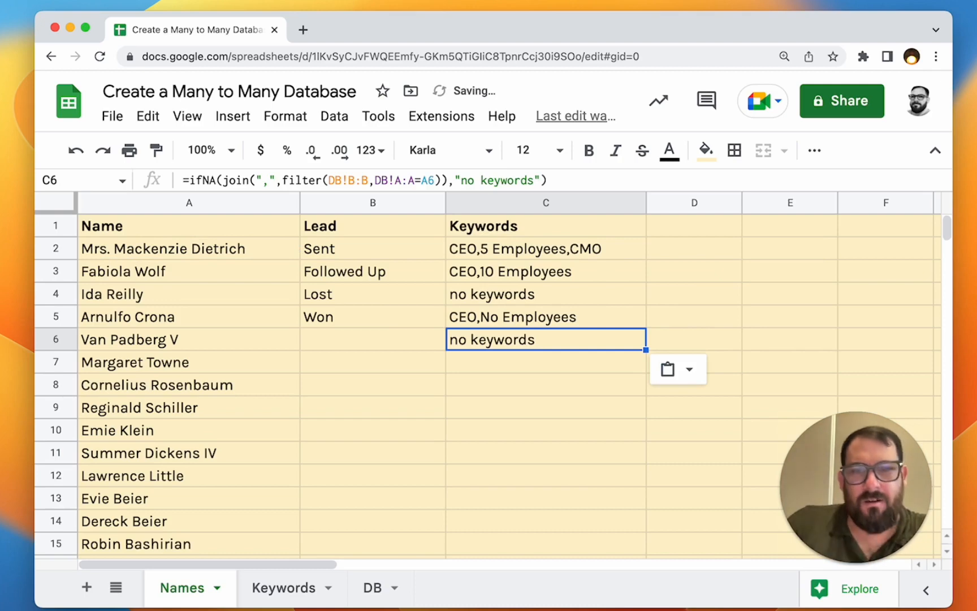
- Set the IFNA fallback text in the C2 formula to "add keywords"
{"action": "left_click", "coordinate": [537, 249]}
{"action": "double_click", "coordinate": [539, 247]}
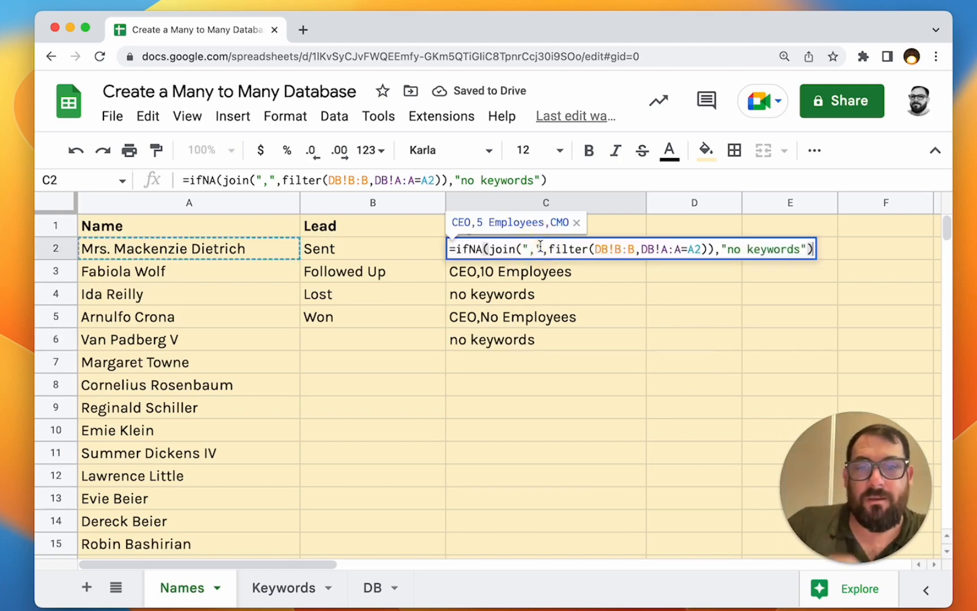
{"action": "key", "text": "BackSpace"}
{"action": "key", "text": "BackSpace"}
{"action": "key", "text": "BackSpace"}
{"action": "key", "text": "BackSpace"}
{"action": "key", "text": "BackSpace"}
{"action": "key", "text": "BackSpace"}
{"action": "key", "text": "BackSpace"}
{"action": "key", "text": "BackSpace"}
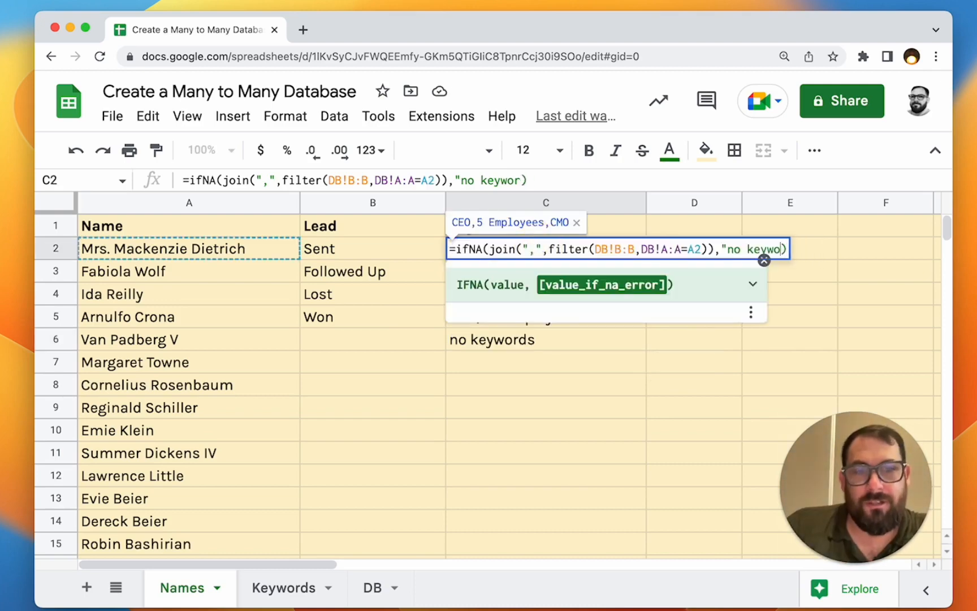
{"action": "key", "text": "BackSpace"}
{"action": "key", "text": "BackSpace"}
{"action": "key", "text": "BackSpace"}
{"action": "key", "text": "BackSpace"}
{"action": "key", "text": "BackSpace"}
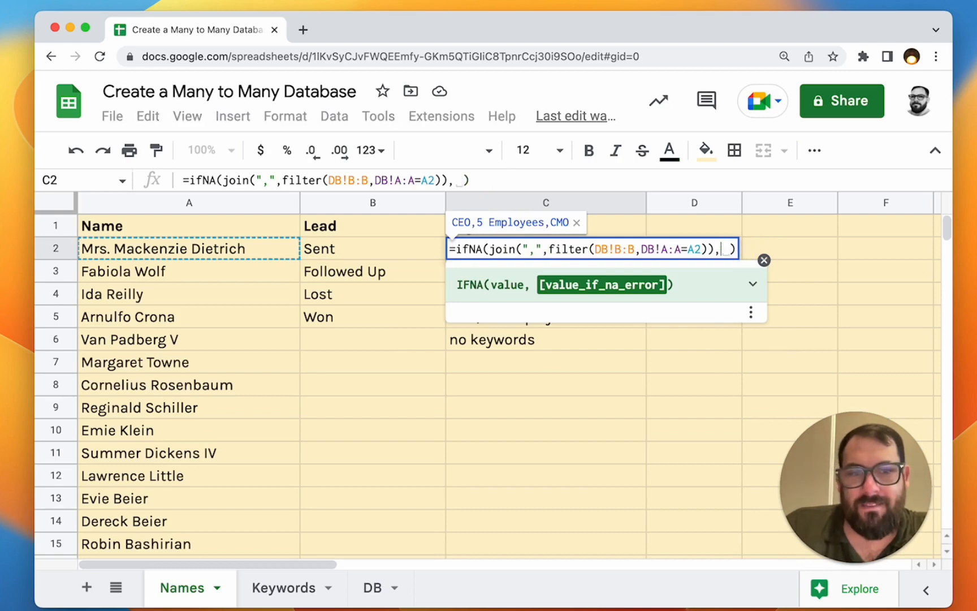
{"action": "type", "text": "\"add keywords"}
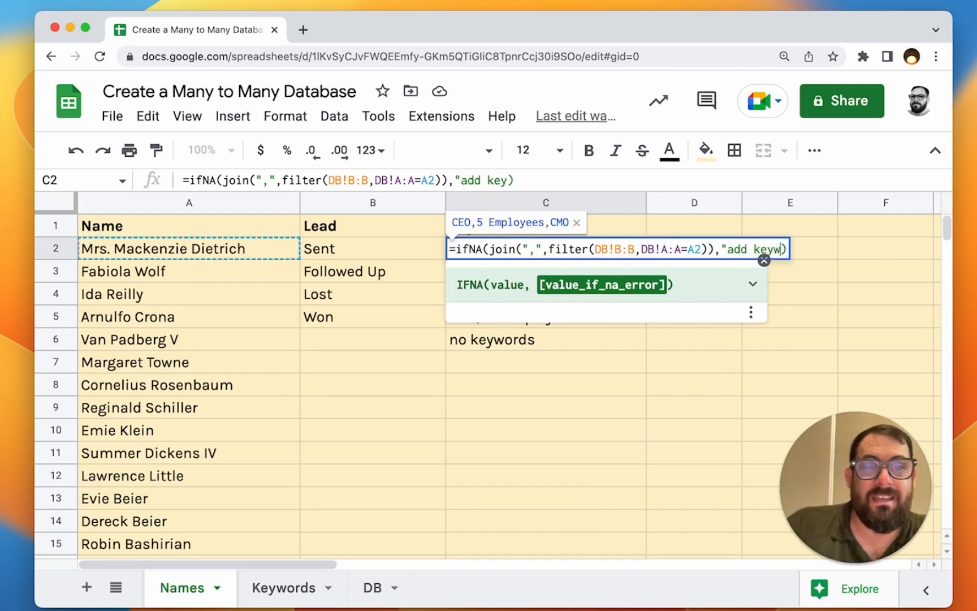
{"action": "type", "text": "\""}
{"action": "key", "text": "Return"}
- Copy the formula with the "add keywords" fallback from C2 down through C7
{"action": "key", "text": "Up"}
{"action": "key", "text": "ctrl+c"}
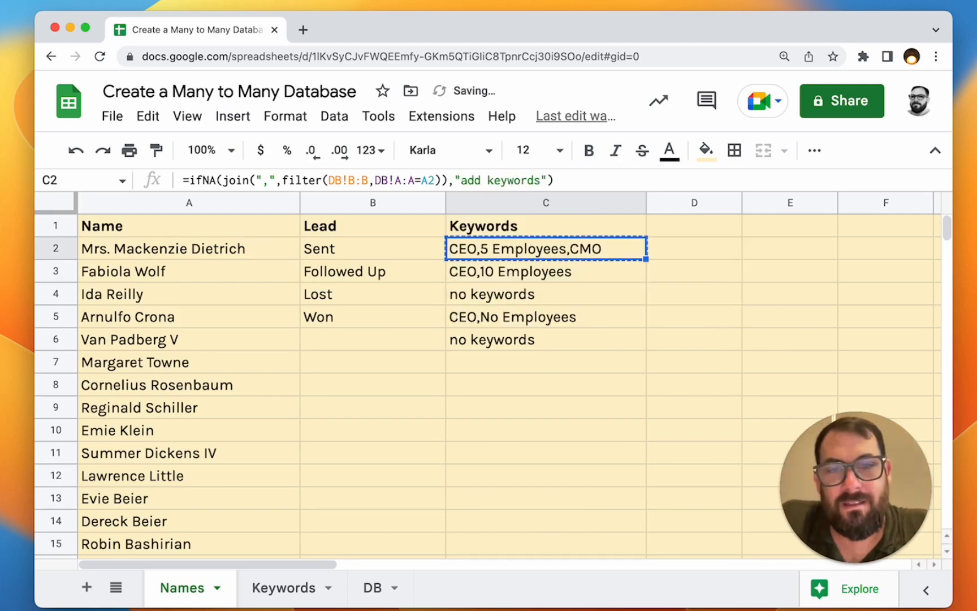
{"action": "key", "text": "shift+Down"}
{"action": "key", "text": "shift+Down"}
{"action": "key", "text": "shift+Down"}
{"action": "key", "text": "shift+Down"}
{"action": "key", "text": "shift+Down"}
{"action": "key", "text": "ctrl+v"}
{"action": "key", "text": "Down"}
{"action": "key", "text": "Down"}
{"action": "key", "text": "Down"}
{"action": "key", "text": "Down"}
{"action": "key", "text": "Down"}
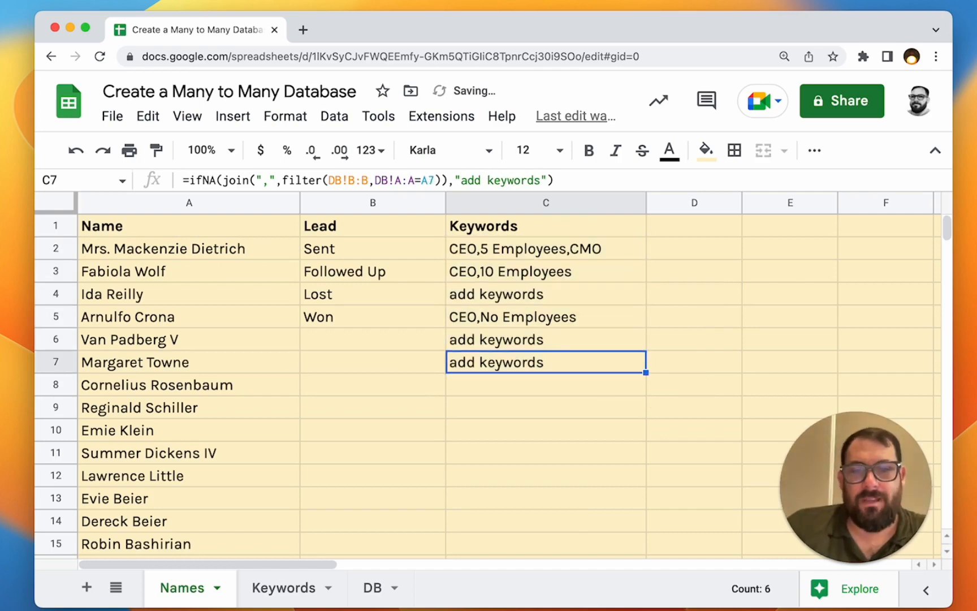
- Extend the IFNA keywords formula in column C down to C8 and C9
{"action": "key", "text": "Down"}
{"action": "key", "text": "ctrl+v"}
{"action": "key", "text": "Down"}
{"action": "key", "text": "ctrl+Down"}
{"action": "key", "text": "ctrl+Up"}
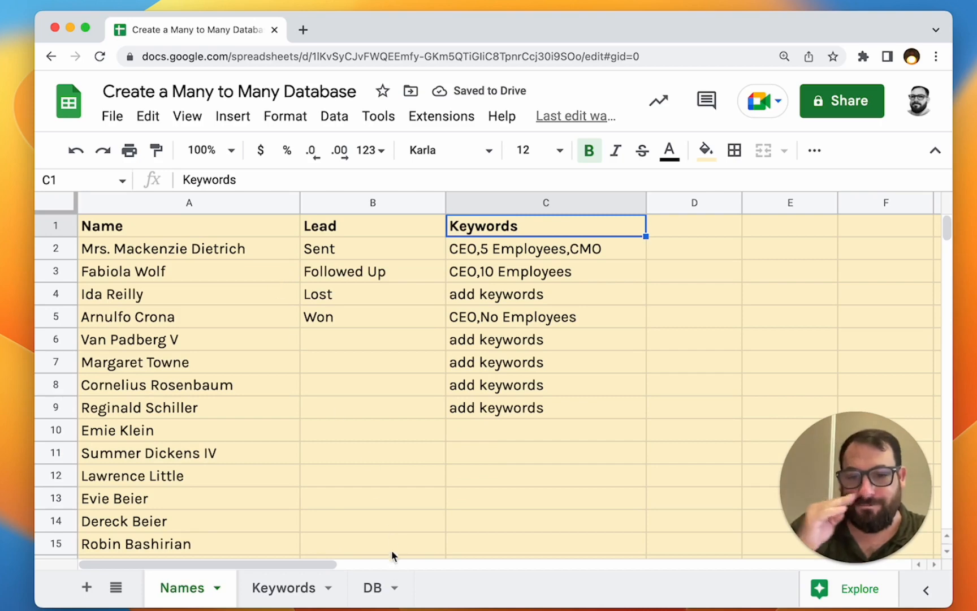
- Check the contact-keyword links on the DB sheet against the joined keywords in C2:C9 of Names
{"action": "left_click", "coordinate": [378, 587]}
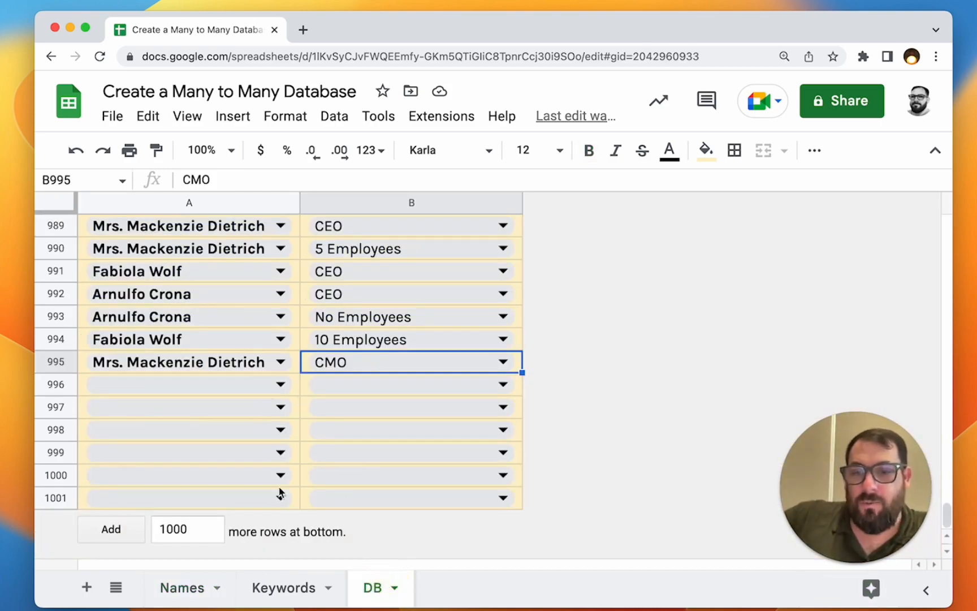
{"action": "left_click", "coordinate": [183, 587]}
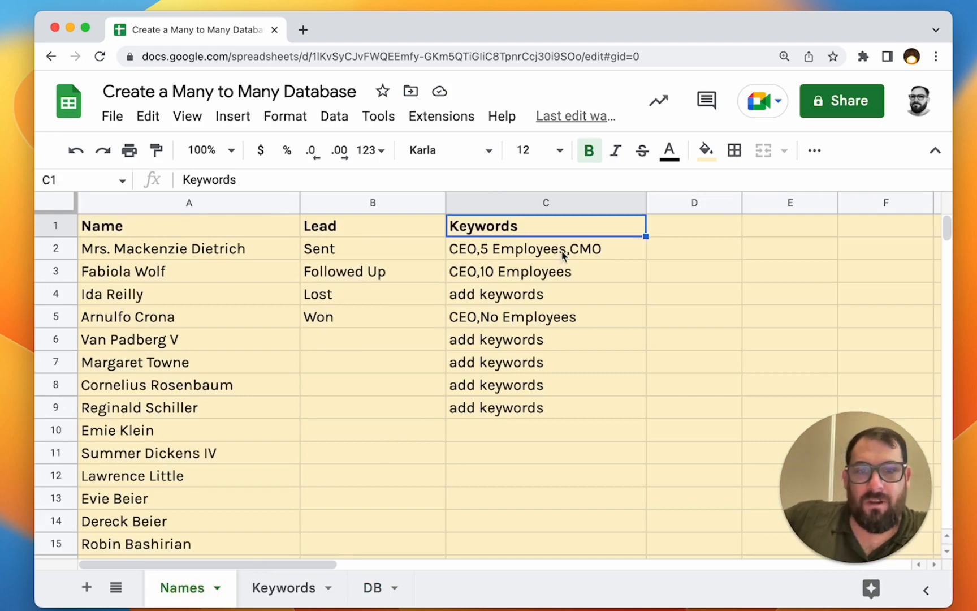
{"action": "left_click_drag", "start_coordinate": [562, 255], "coordinate": [559, 406]}
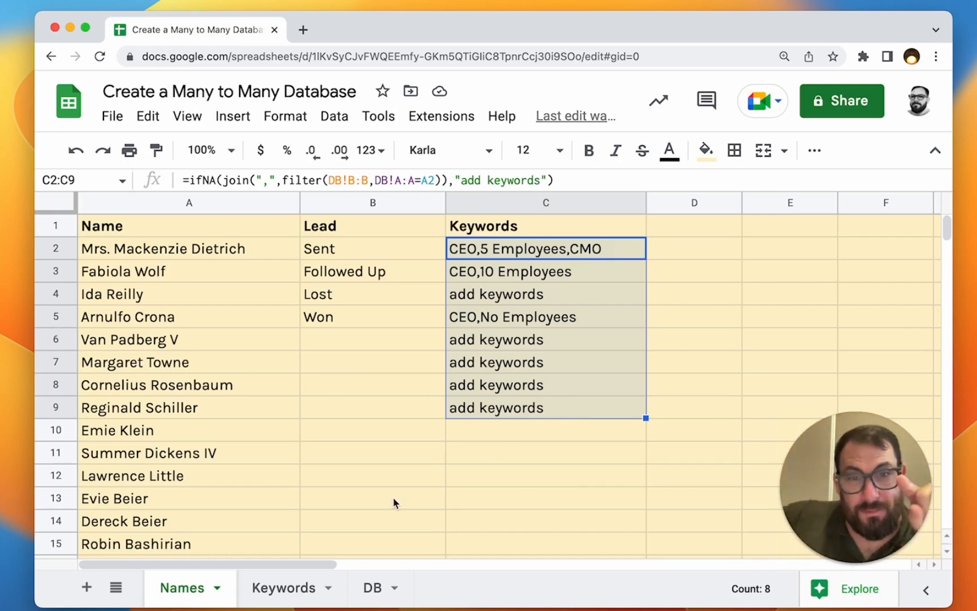
- Remove the JOIN delimiter in the C2 formula and re-enter it as a comma
{"action": "double_click", "coordinate": [537, 249]}
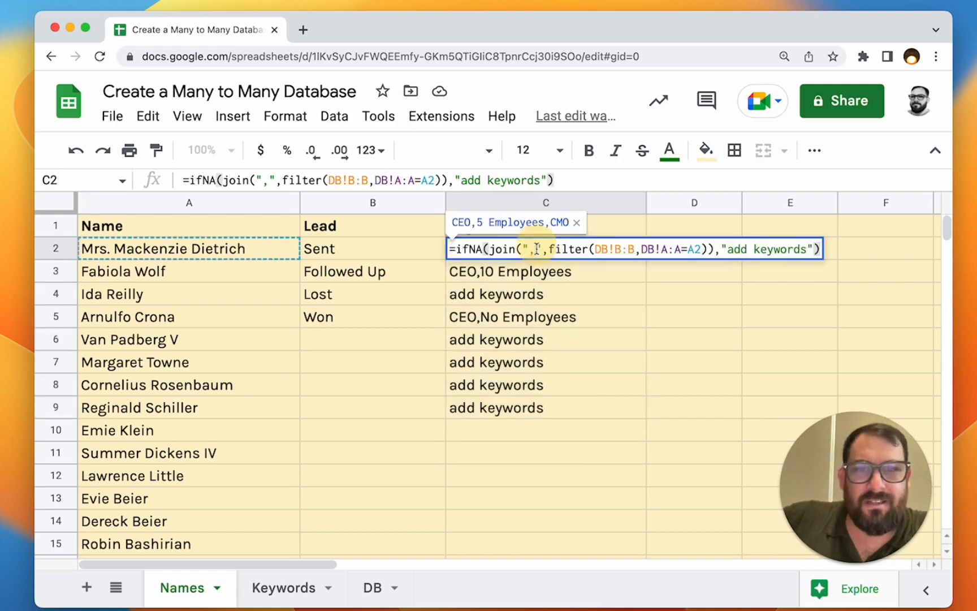
{"action": "left_click", "coordinate": [537, 249]}
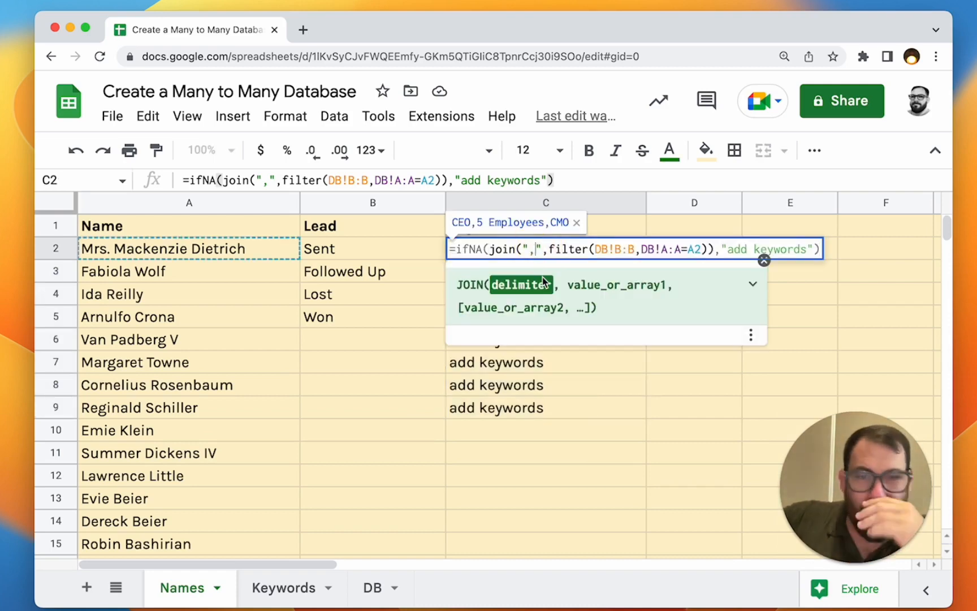
{"action": "key", "text": "BackSpace"}
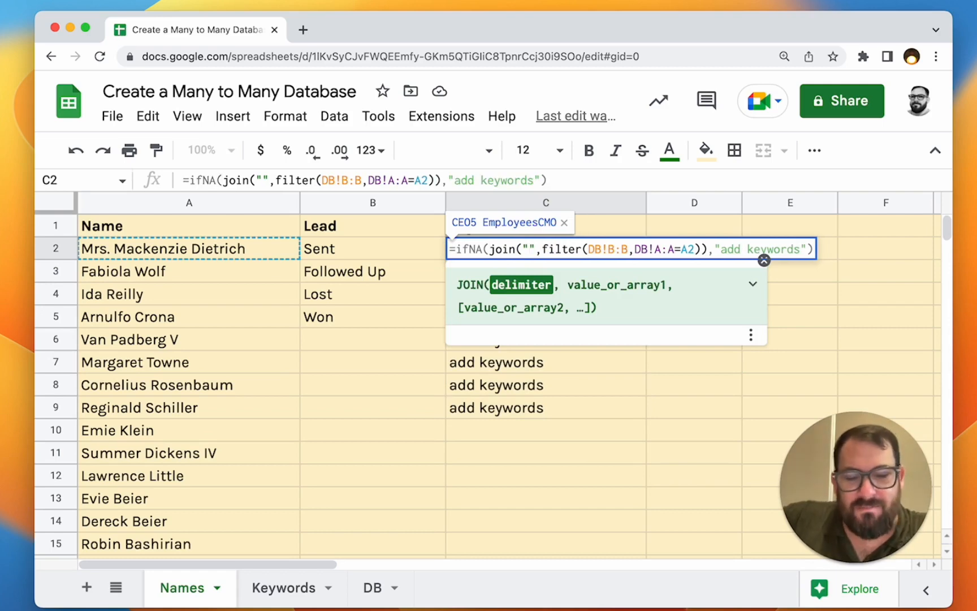
{"action": "type", "text": ","}
{"action": "key", "text": "Return"}
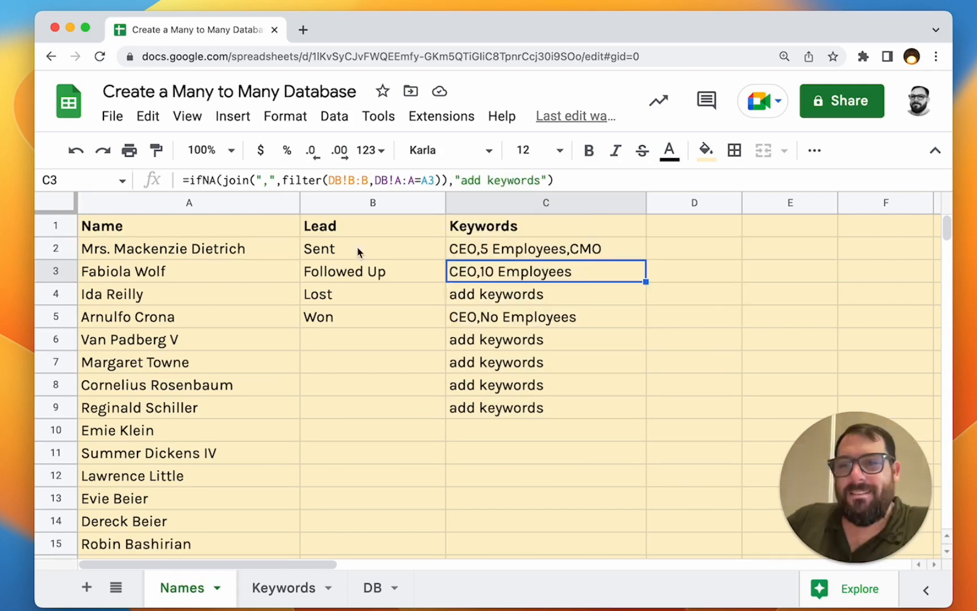
{"action": "left_click", "coordinate": [281, 275]}
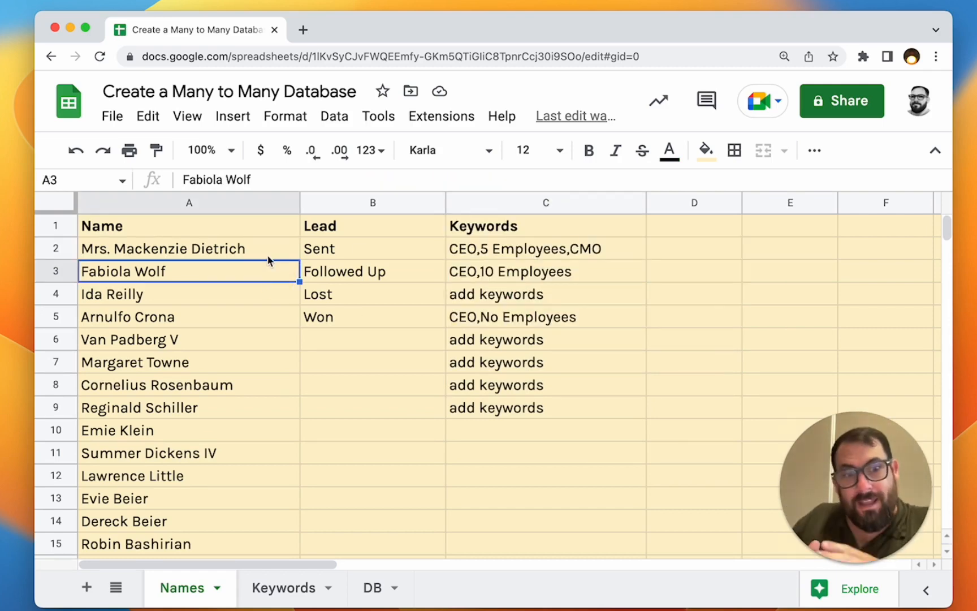